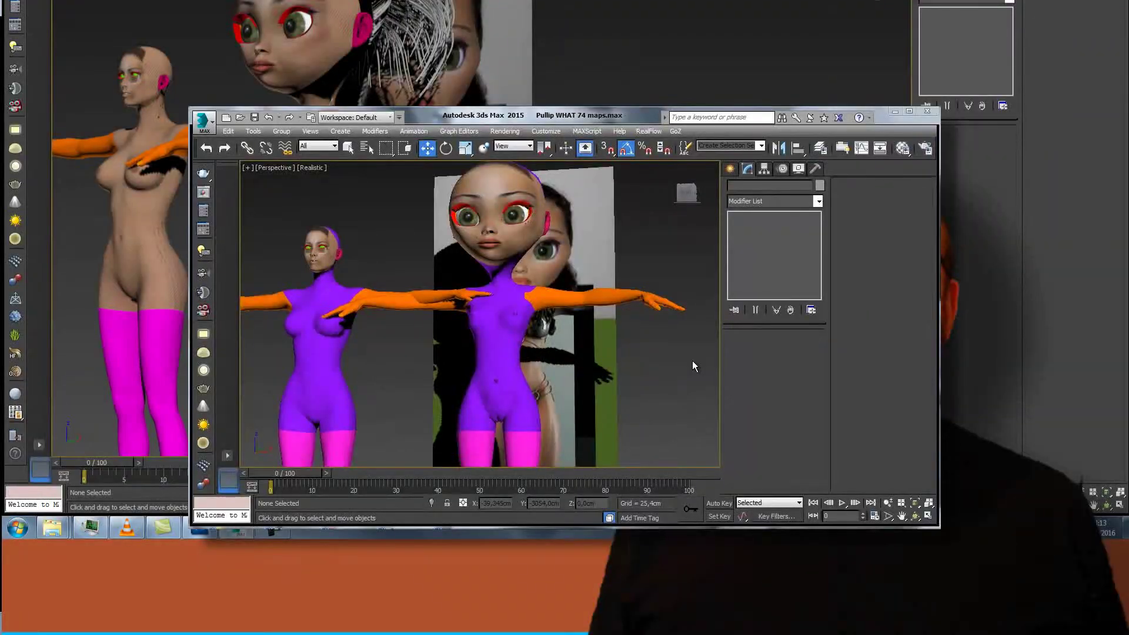
Orbit the Perspective view slightly around the two doll characters, then return to Select and Move
left_click(915, 515)
mouse_move(476, 329)
left_mouse_down()
mouse_move(549, 335)
mouse_move(429, 353)
mouse_move(450, 348)
mouse_move(380, 345)
mouse_move(517, 345)
mouse_move(455, 350)
mouse_move(491, 332)
mouse_move(486, 324)
left_mouse_up()
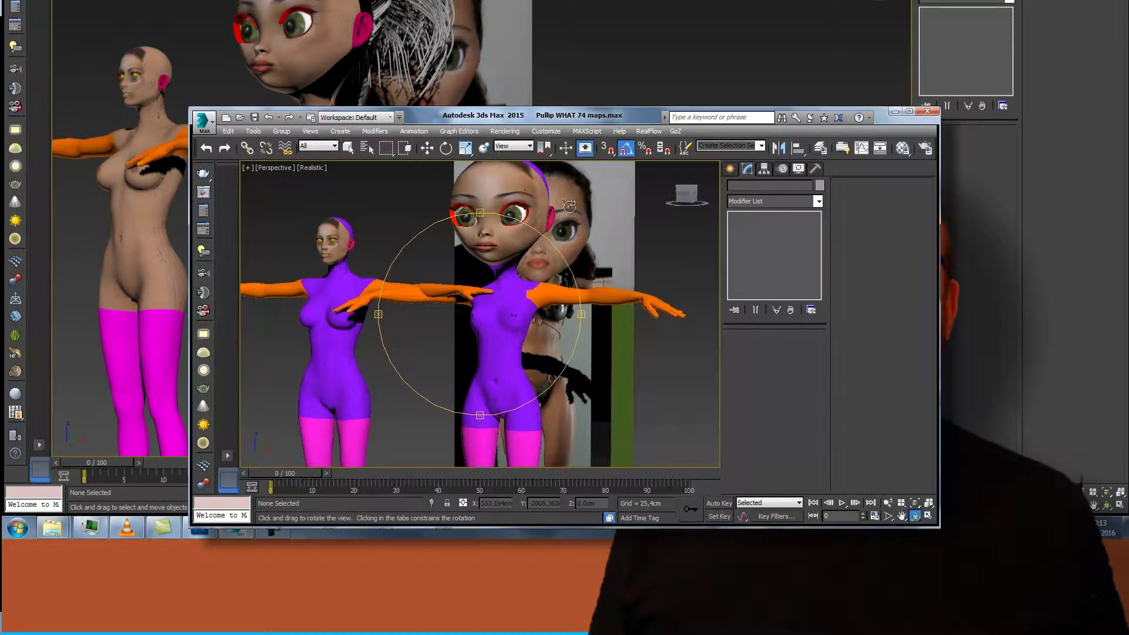
left_click(427, 147)
On the corpinho body, select a torso face at Polygon level, grow to the seam loop, and Quick Peel
left_click(504, 194)
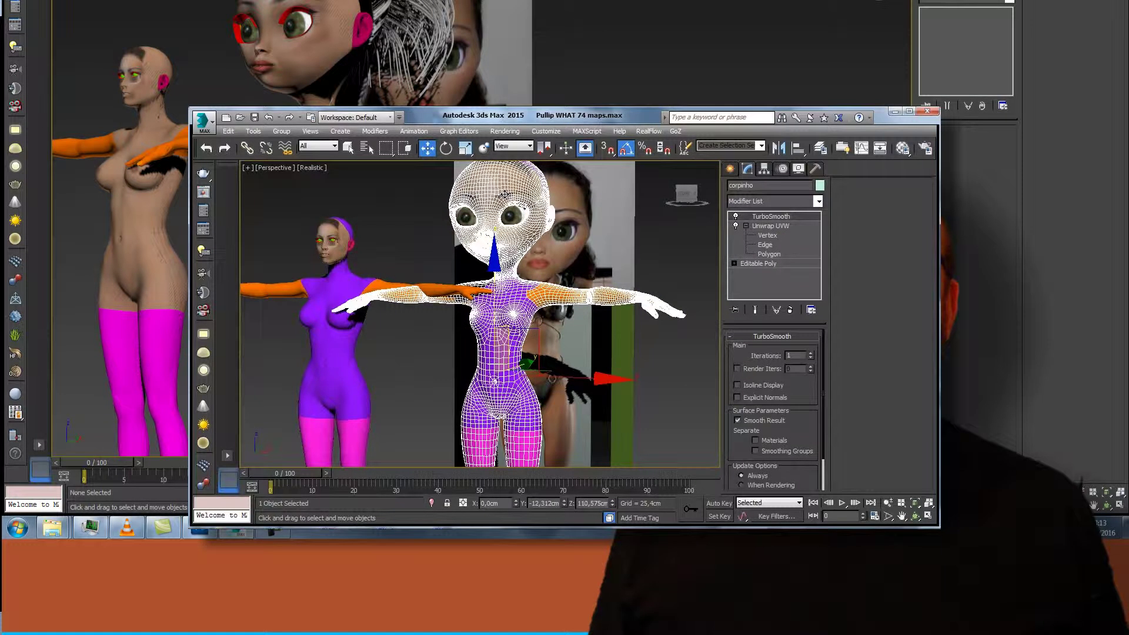
left_click(770, 254)
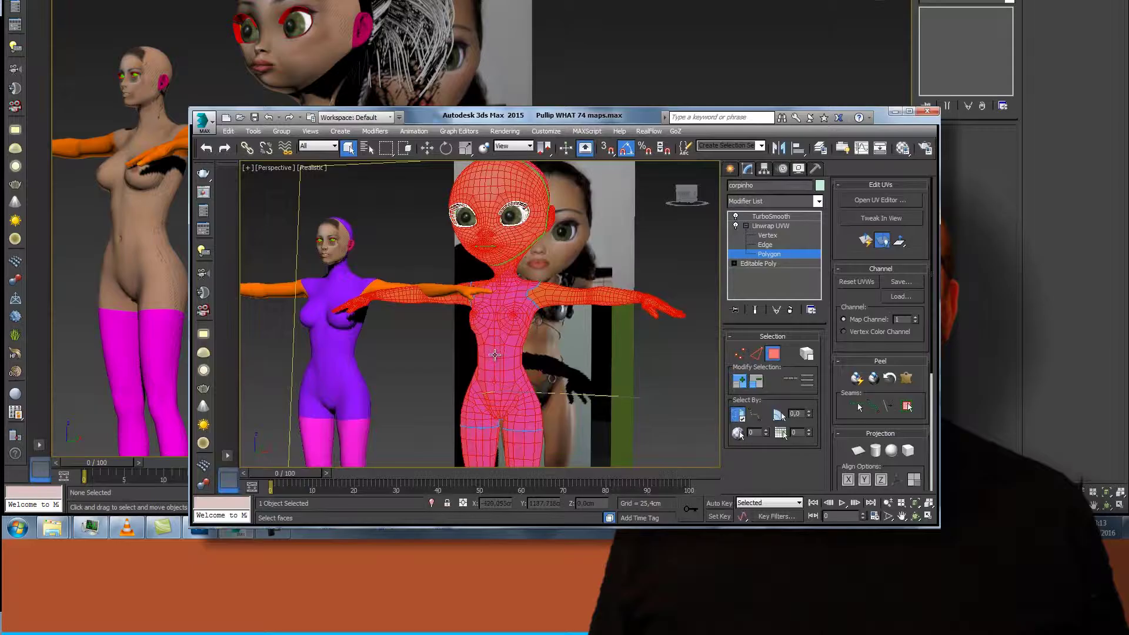
left_click(494, 355)
left_click(905, 406)
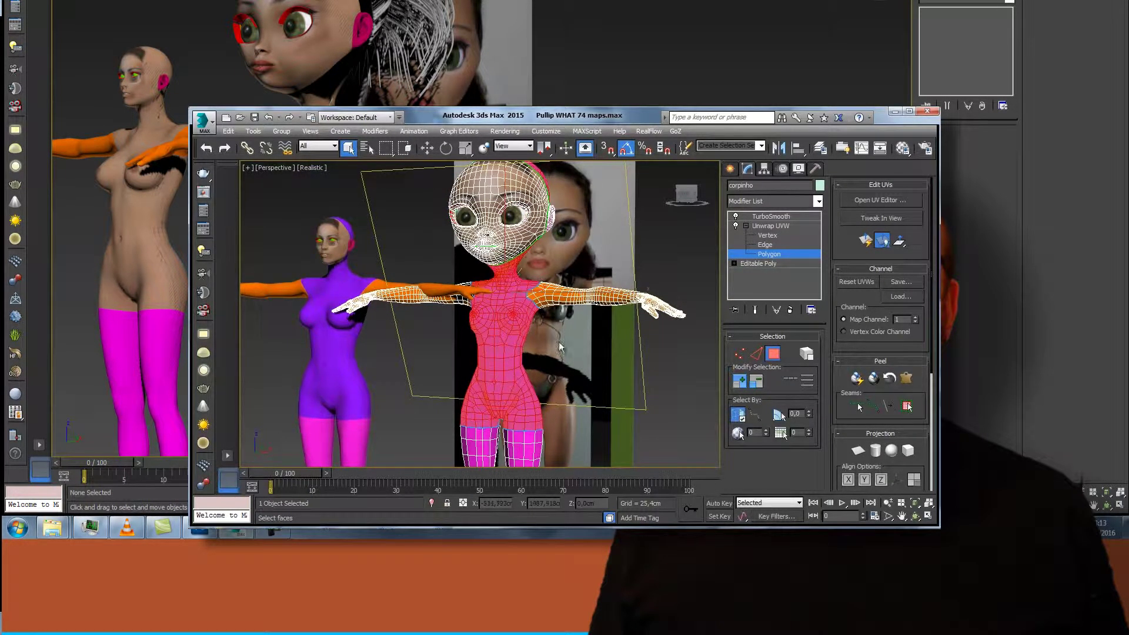
left_click(907, 383)
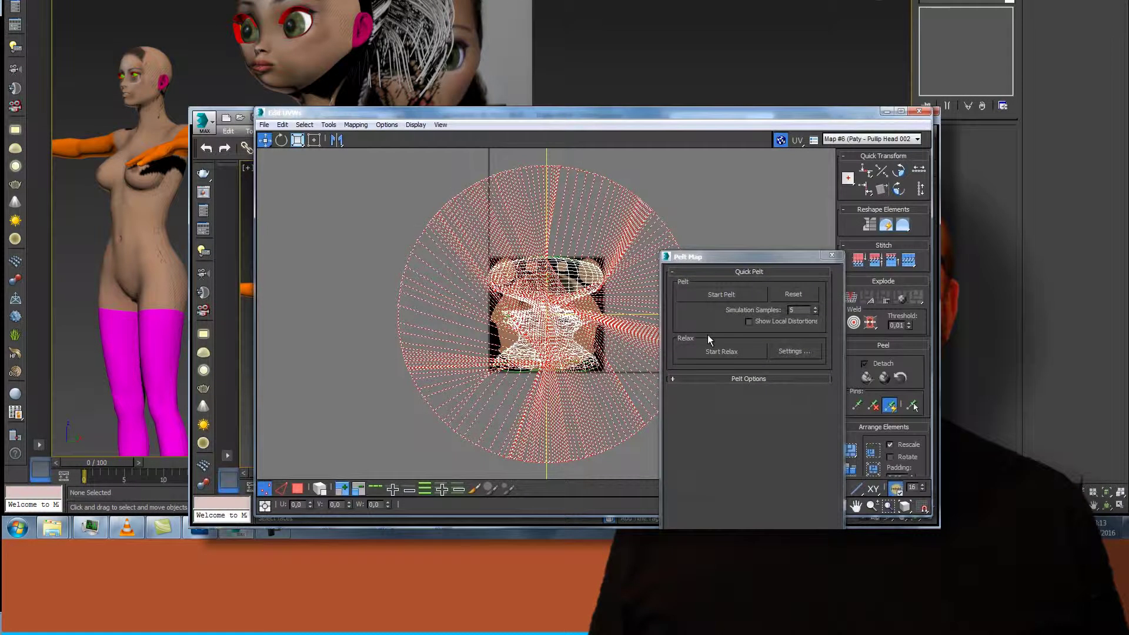
Alternate Start Pelt and Start Relax on the torso UVs until they settle, then commit the layout
left_click_drag(744, 257, 860, 219)
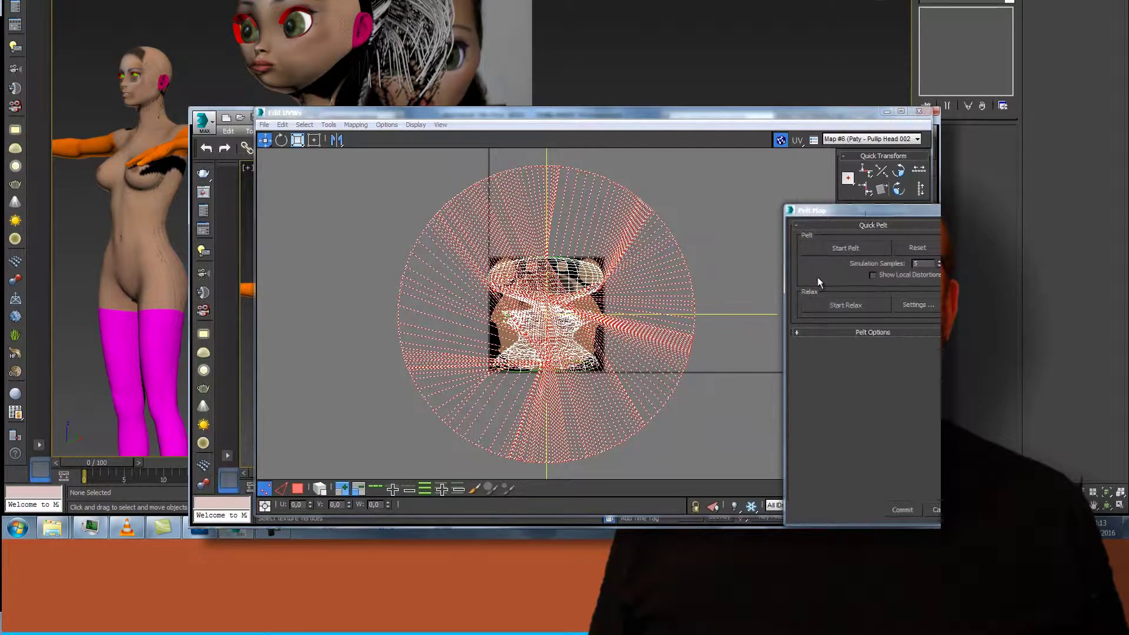
left_click(844, 306)
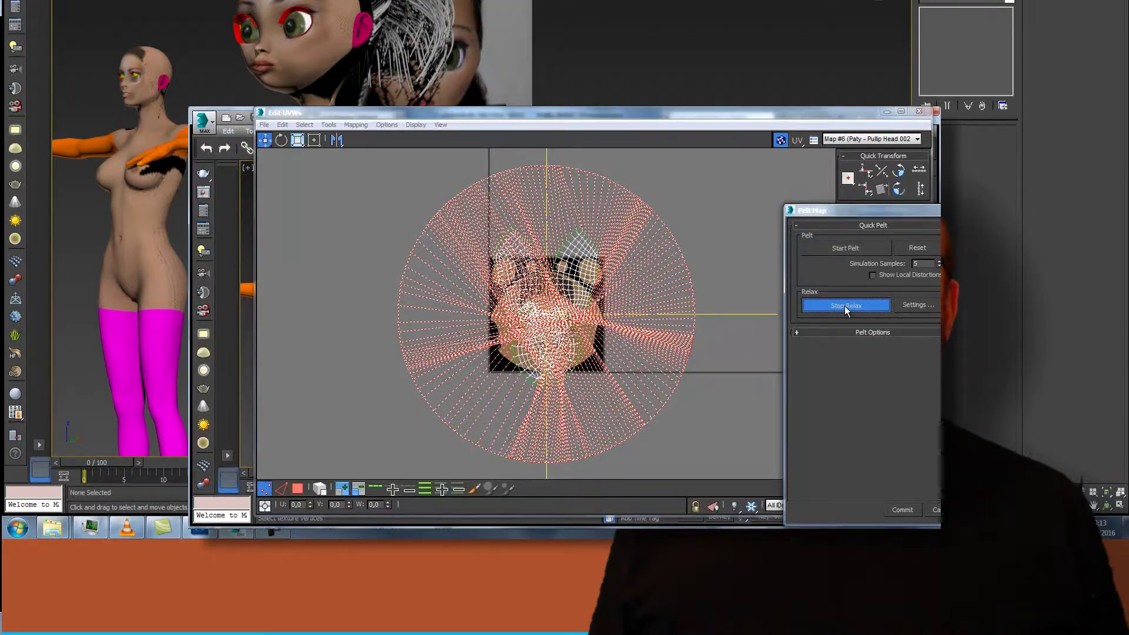
left_click(841, 248)
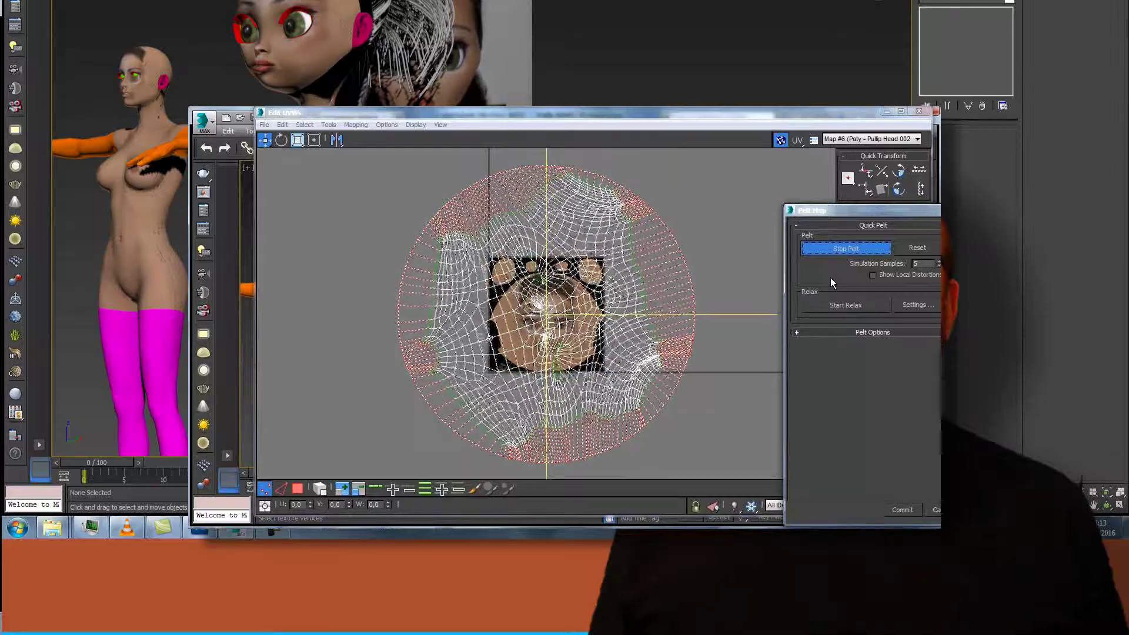
left_click(847, 305)
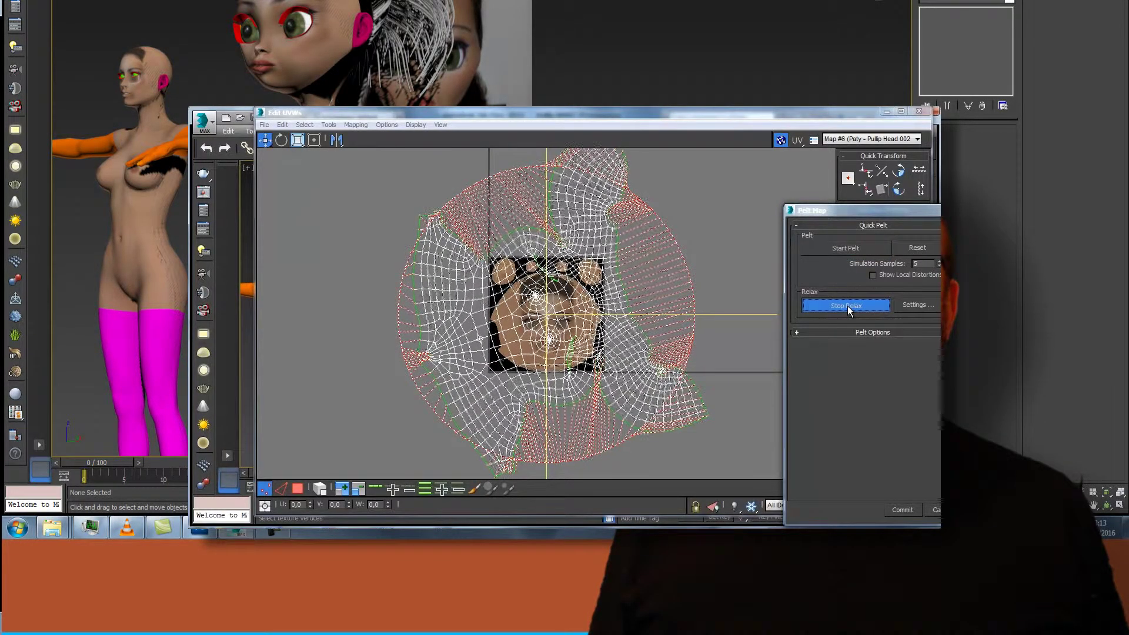
left_click(845, 248)
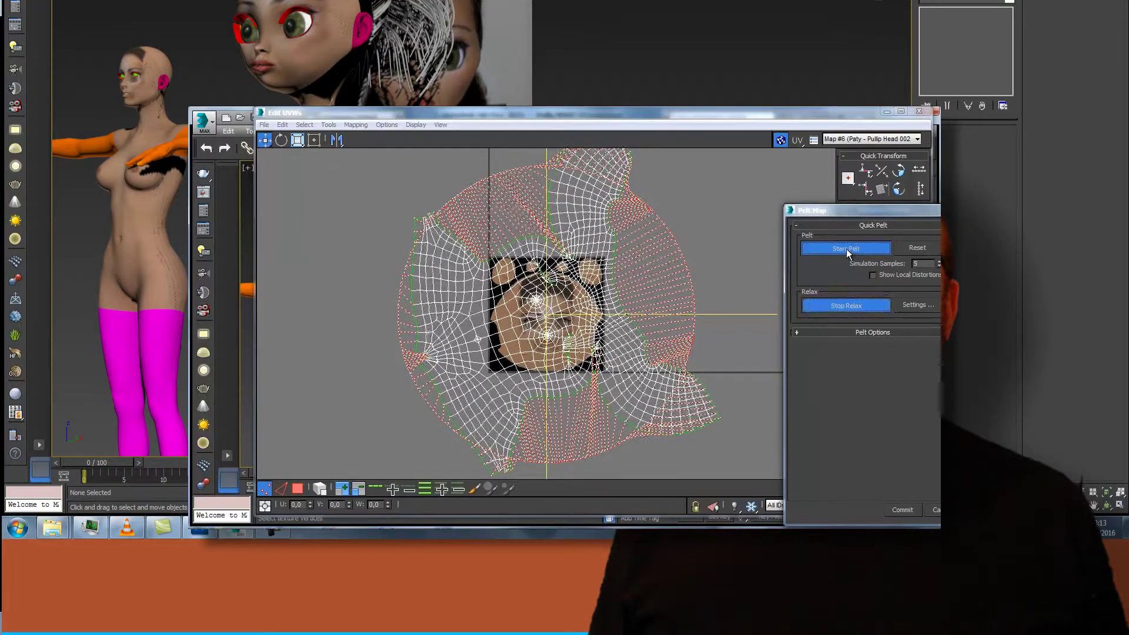
left_click(844, 304)
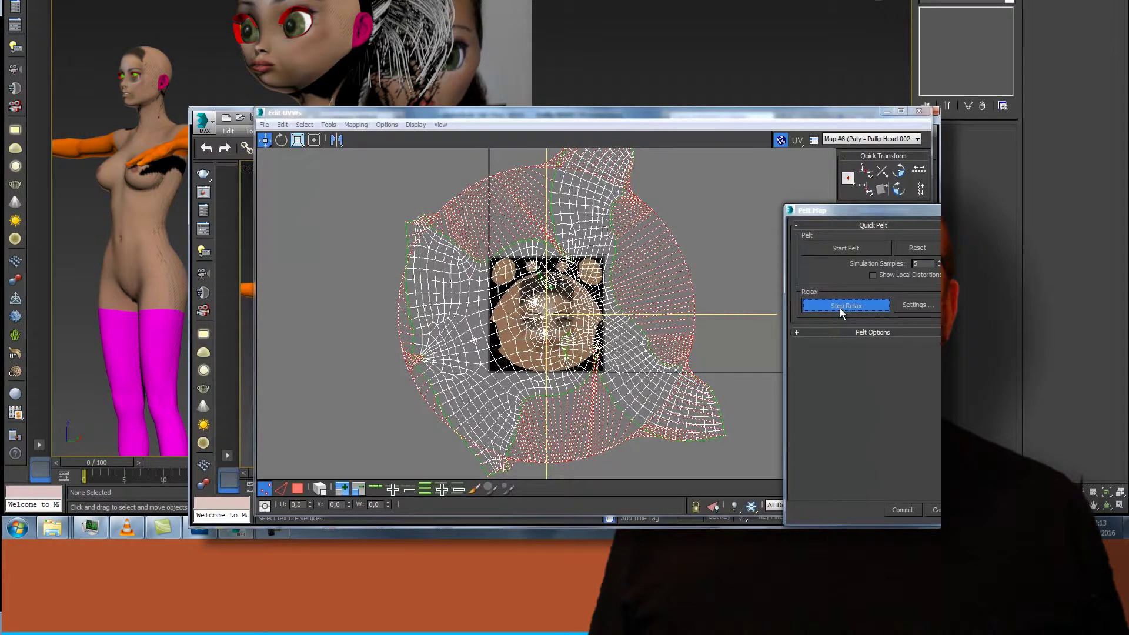
left_click(839, 308)
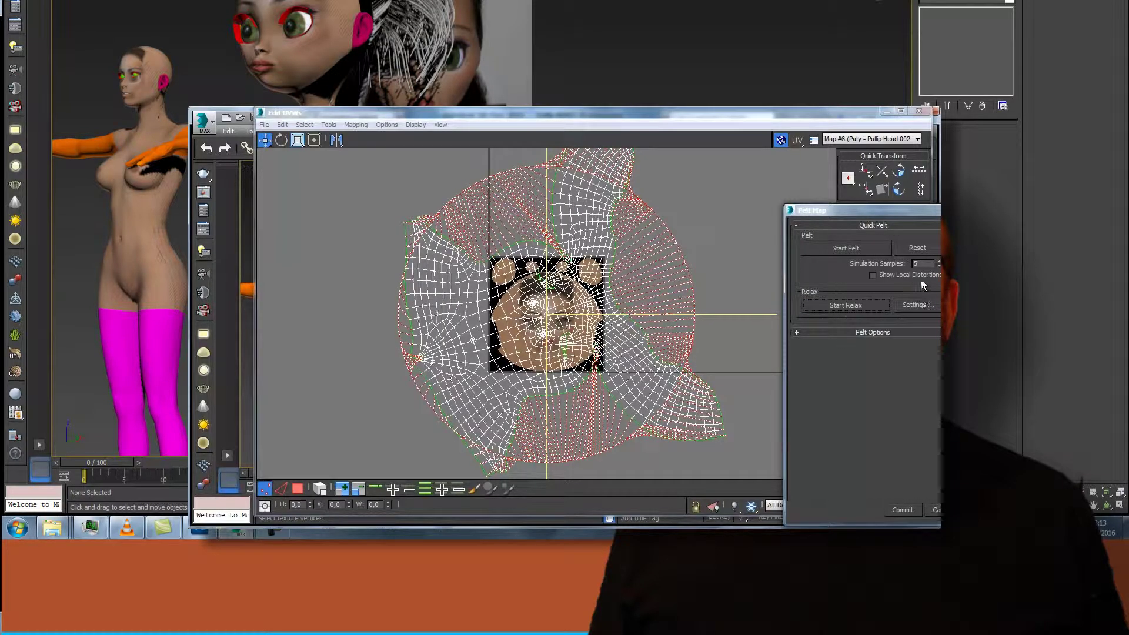
left_click(902, 509)
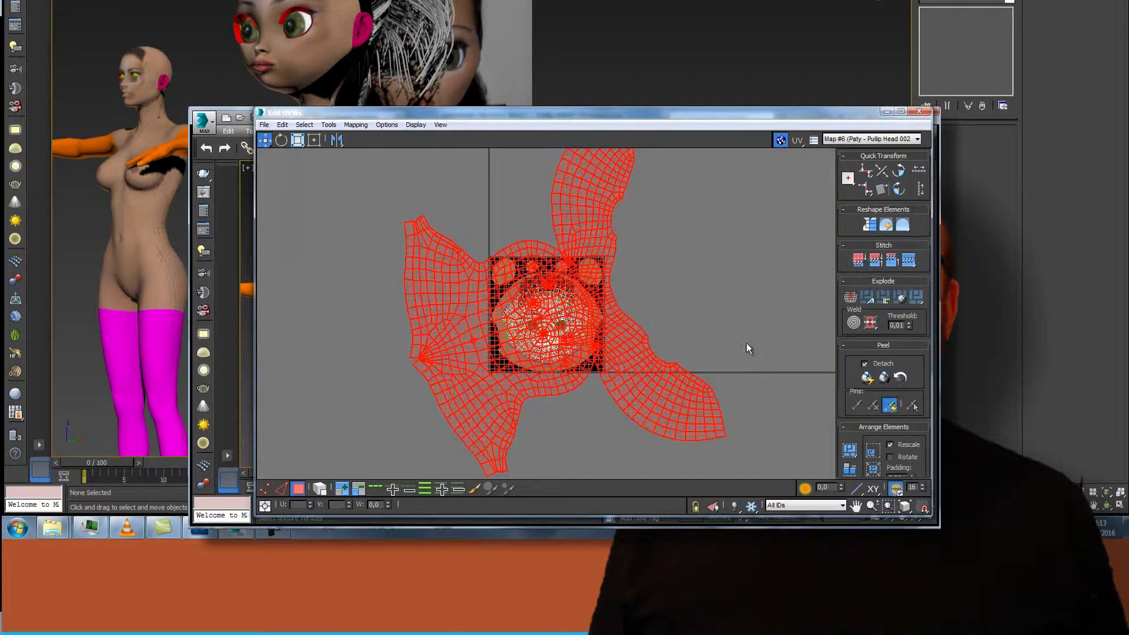
Rotate the flattened torso UV shell so it stands upright
left_click(711, 506)
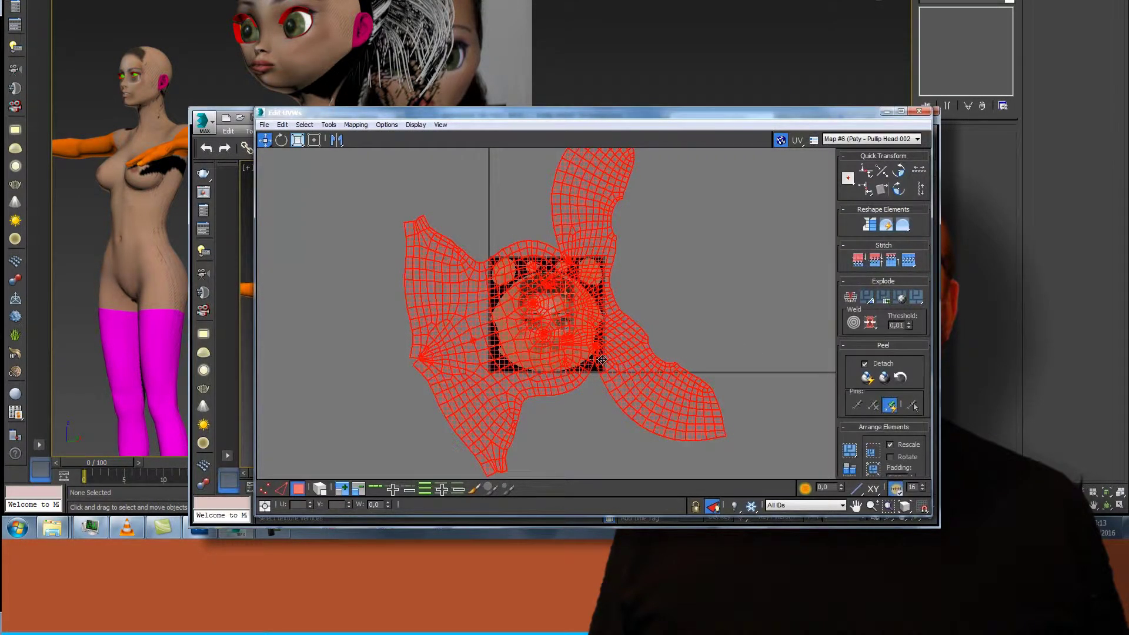
scroll(589, 322, "down", 2)
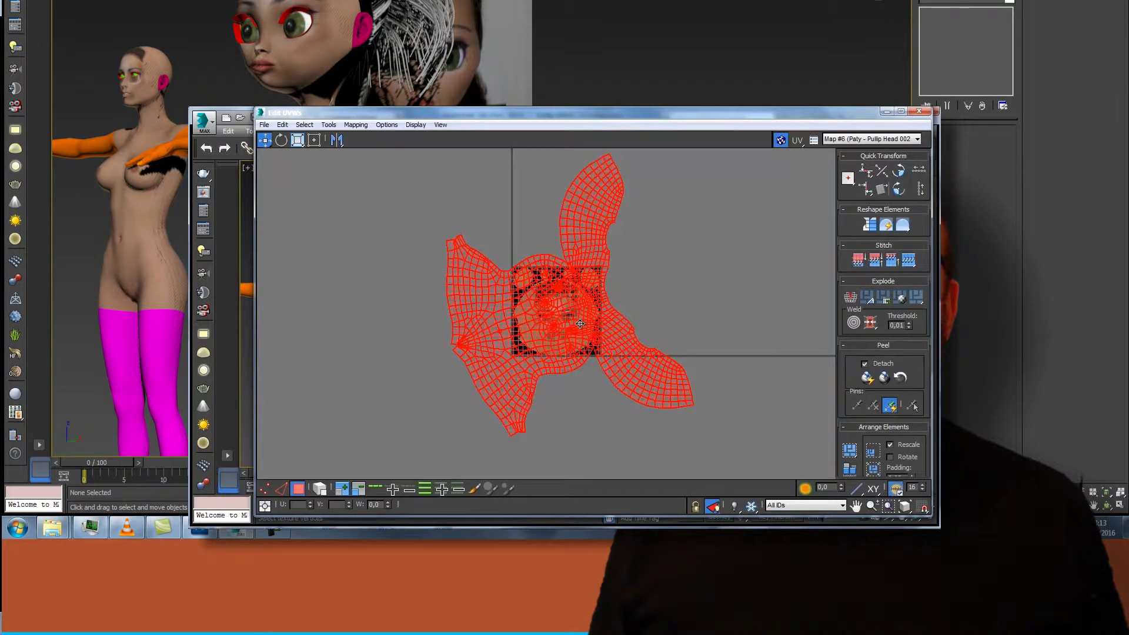
scroll(580, 323, "down", 1)
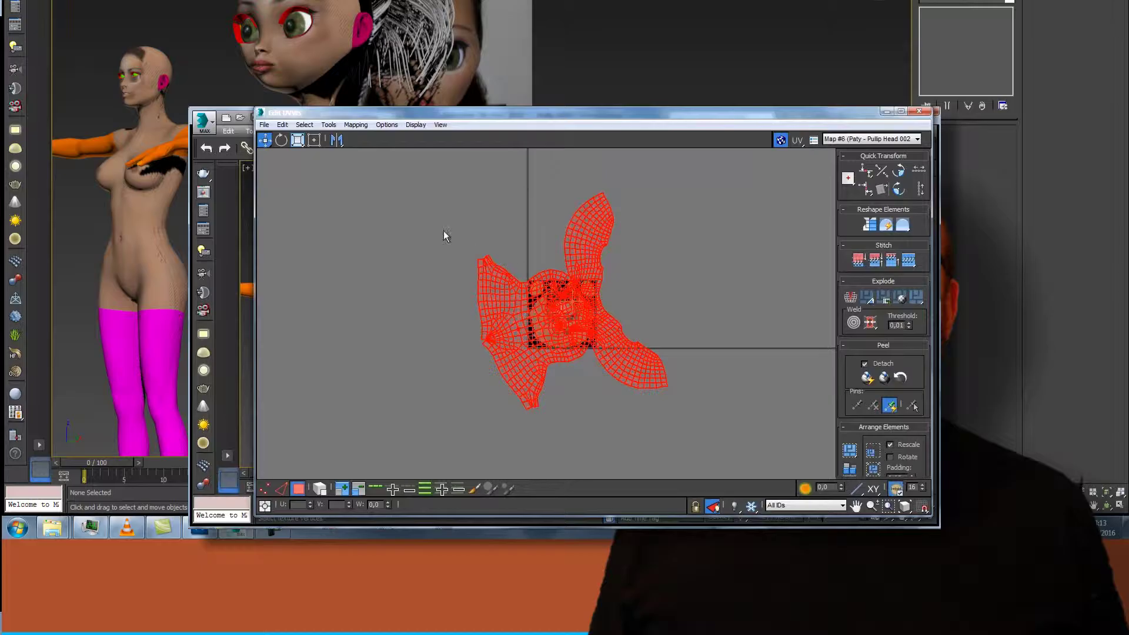
left_click(283, 139)
left_click_drag(590, 299, 579, 282)
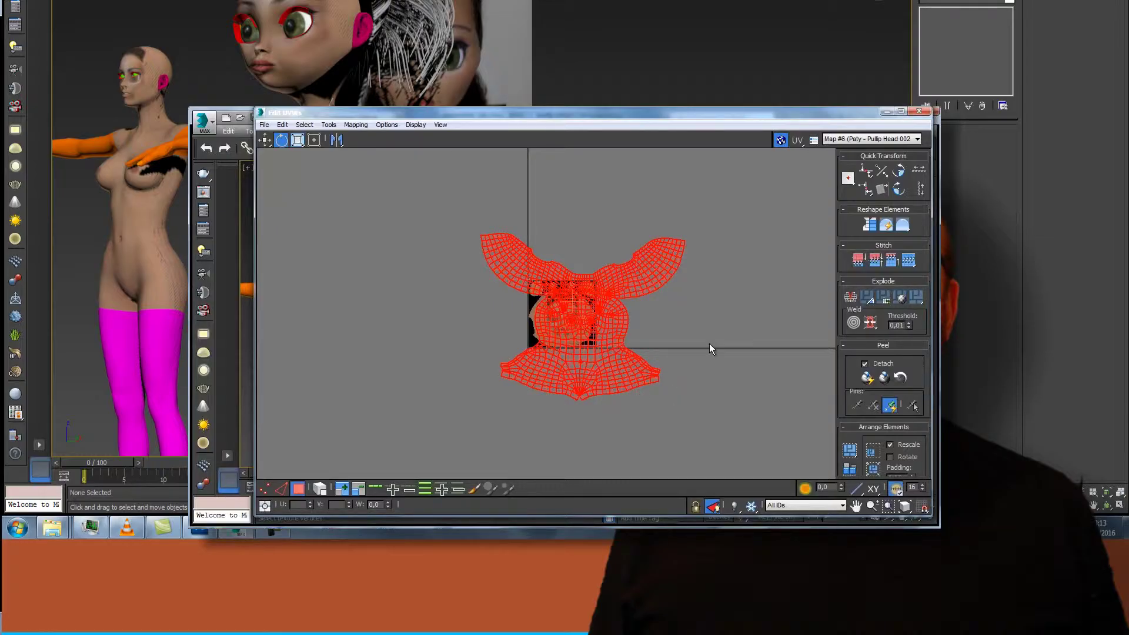
Scale the torso UV shell down with Freeform Mode to fit inside the texture square
left_click(316, 139)
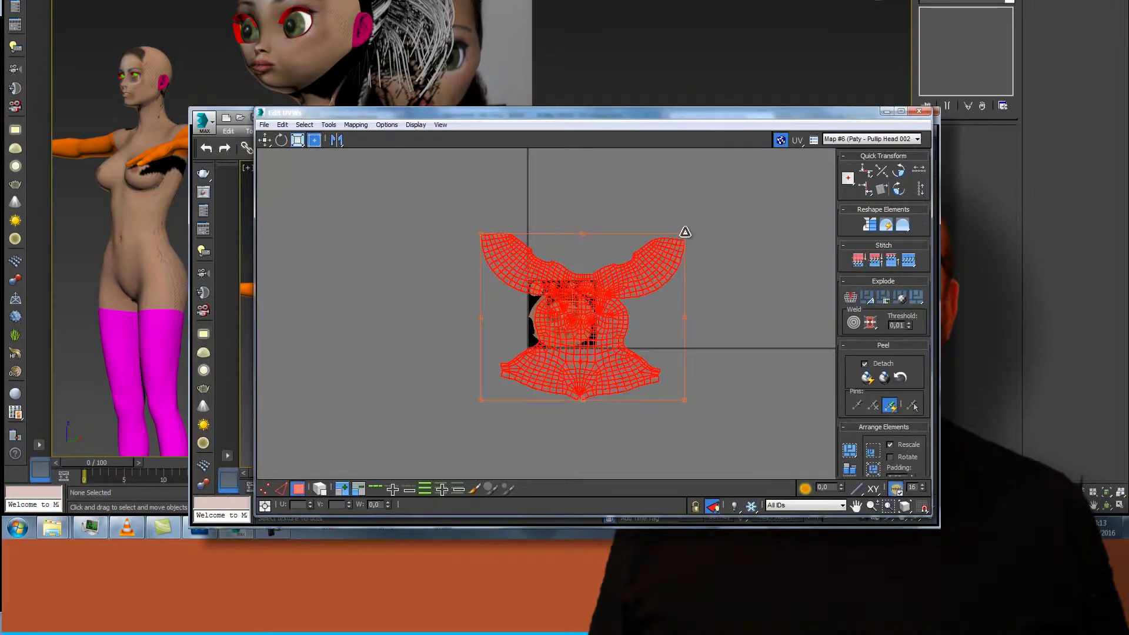
left_click_drag(685, 232, 596, 277)
left_click_drag(486, 398, 530, 349)
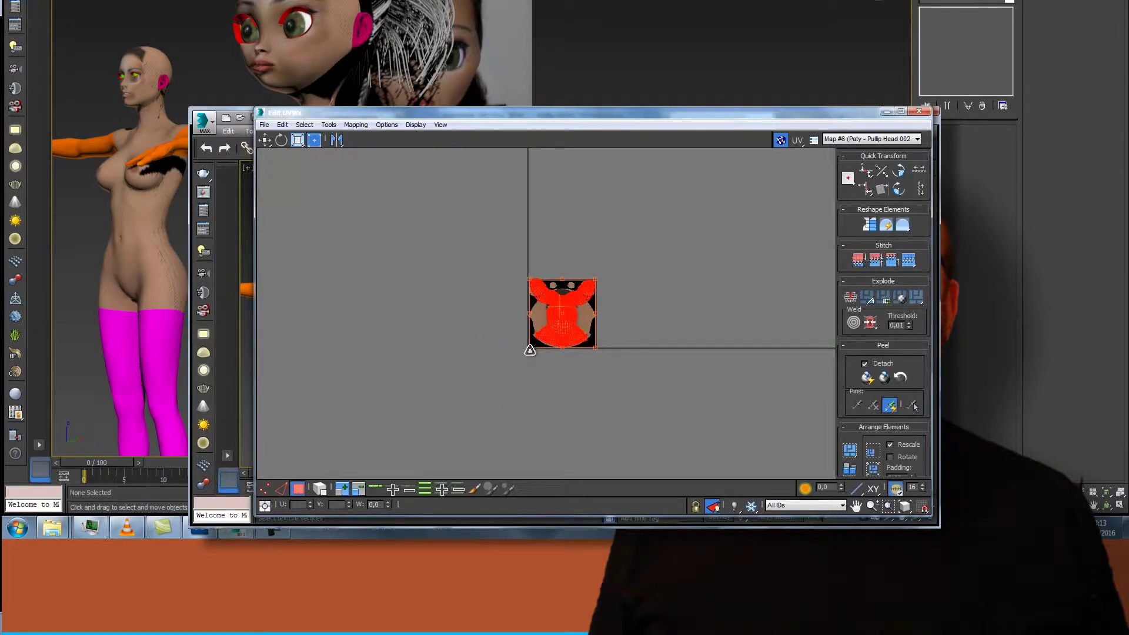
scroll(660, 330, "down", 2)
scroll(660, 329, "up", 6)
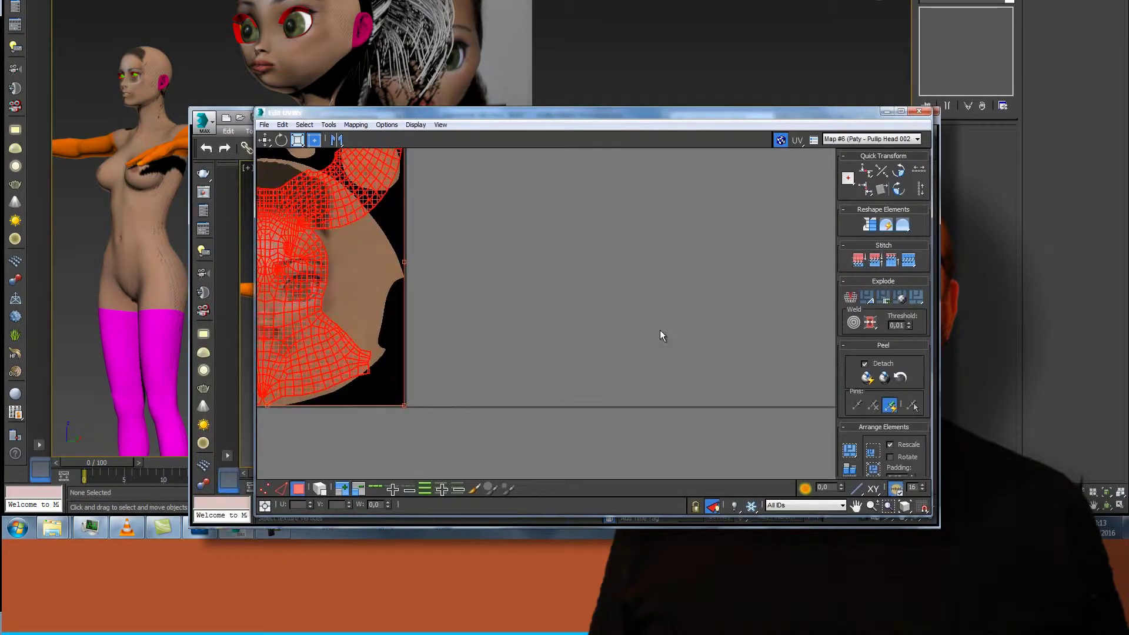
left_click(856, 505)
left_click_drag(494, 370, 806, 335)
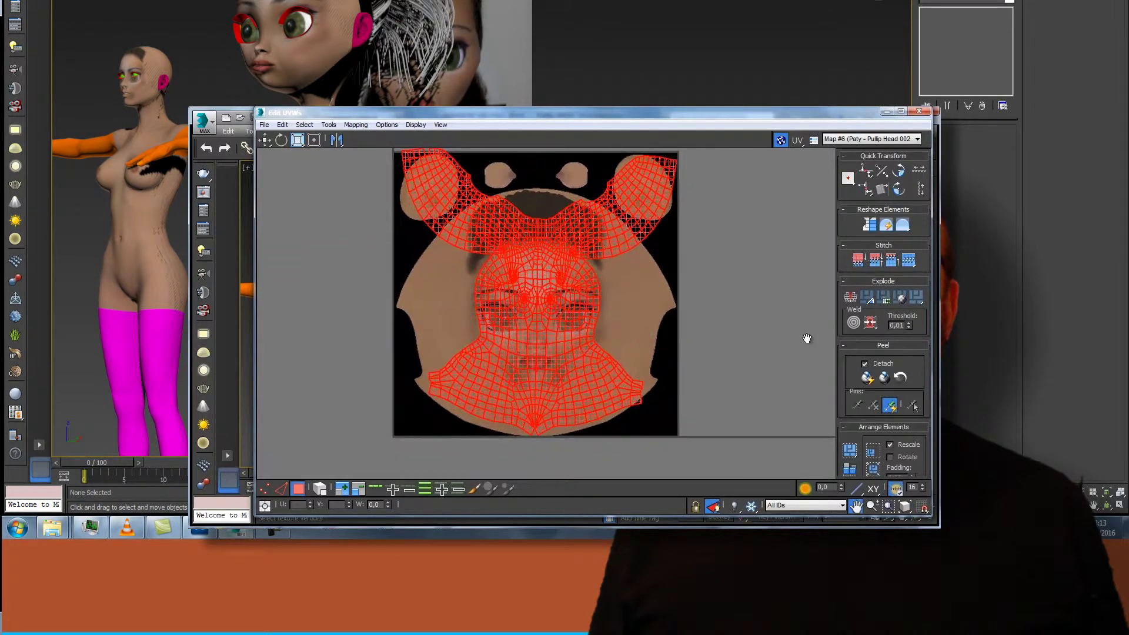
Replace the UV editor's head-texture background with the Paty - Pullip Body 001 bitmap
left_click(886, 139)
scroll(886, 141, "up", 1)
left_click(891, 152)
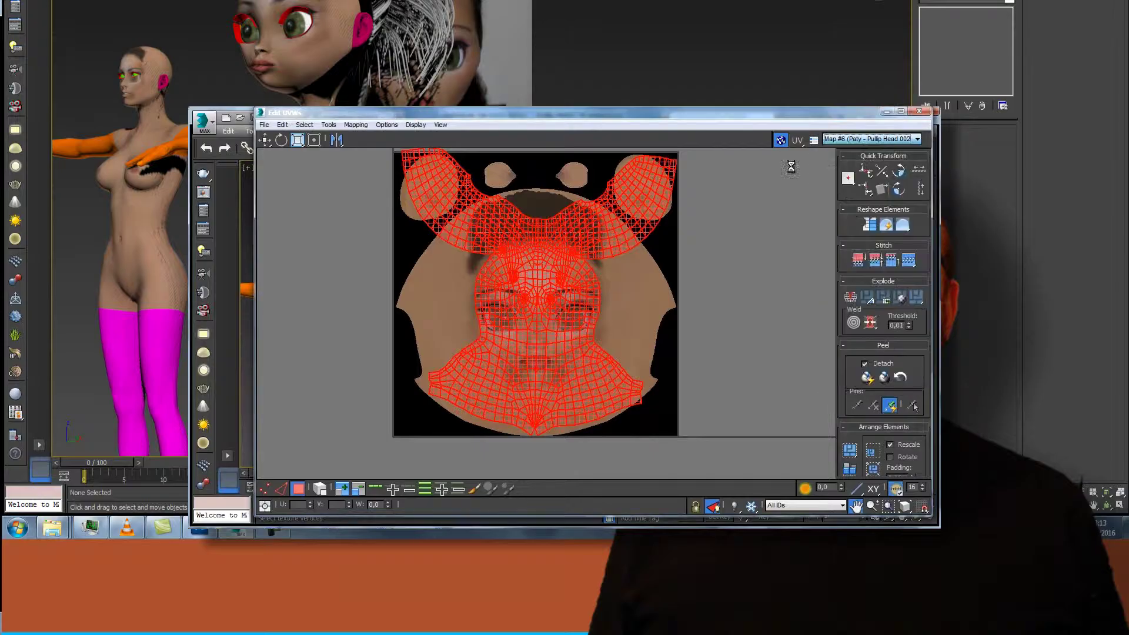
left_click(880, 140)
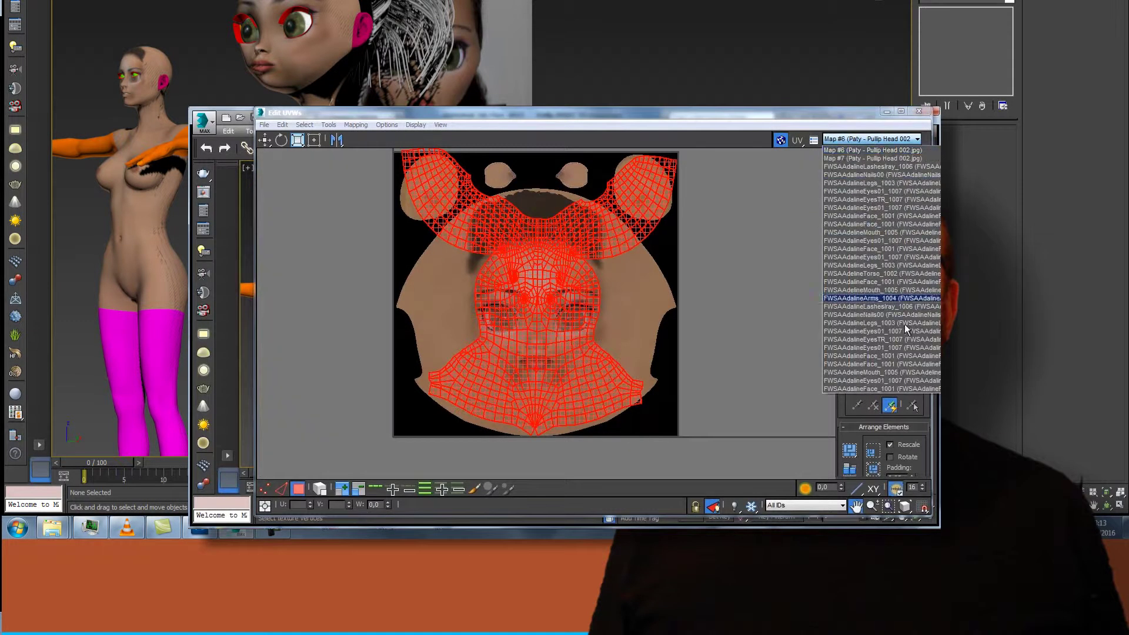
scroll(876, 364, "down", 8)
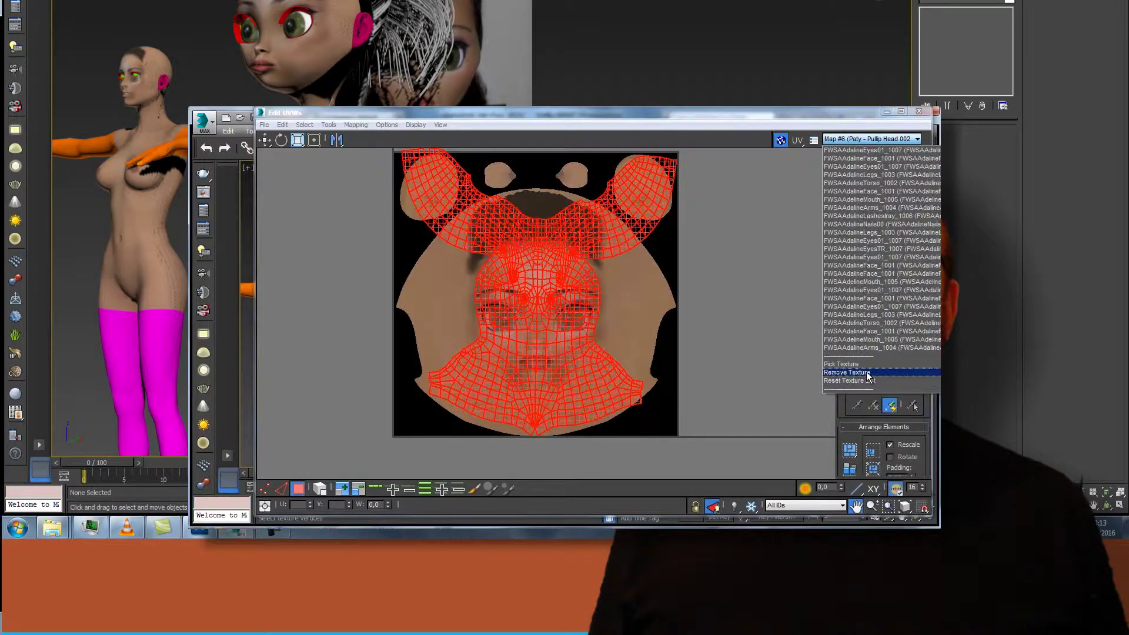
left_click(859, 364)
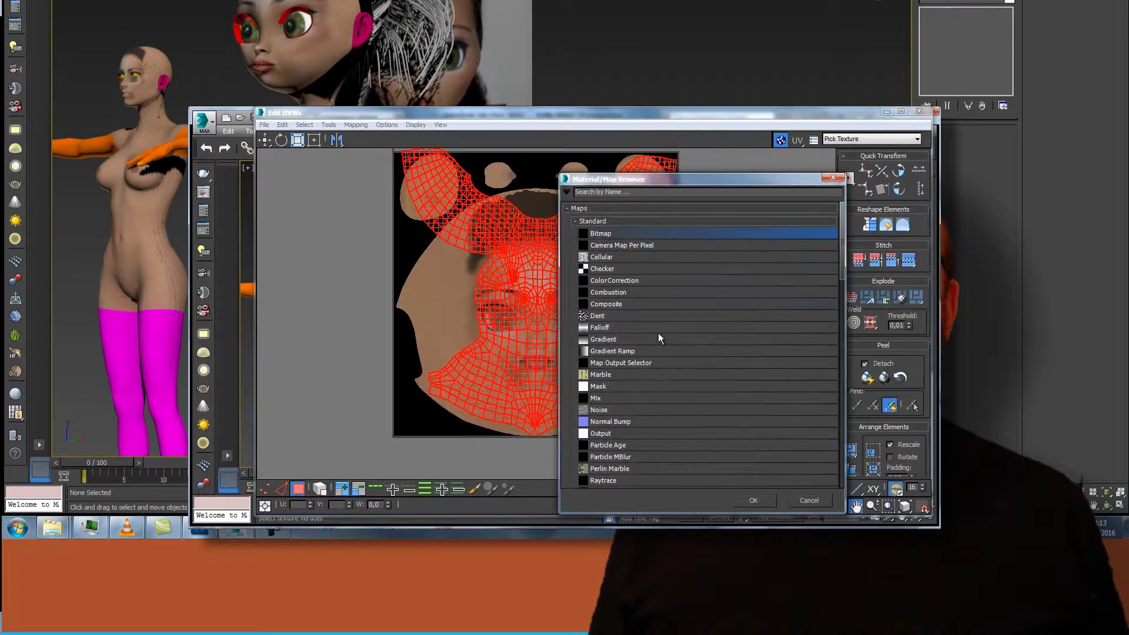
left_click(754, 500)
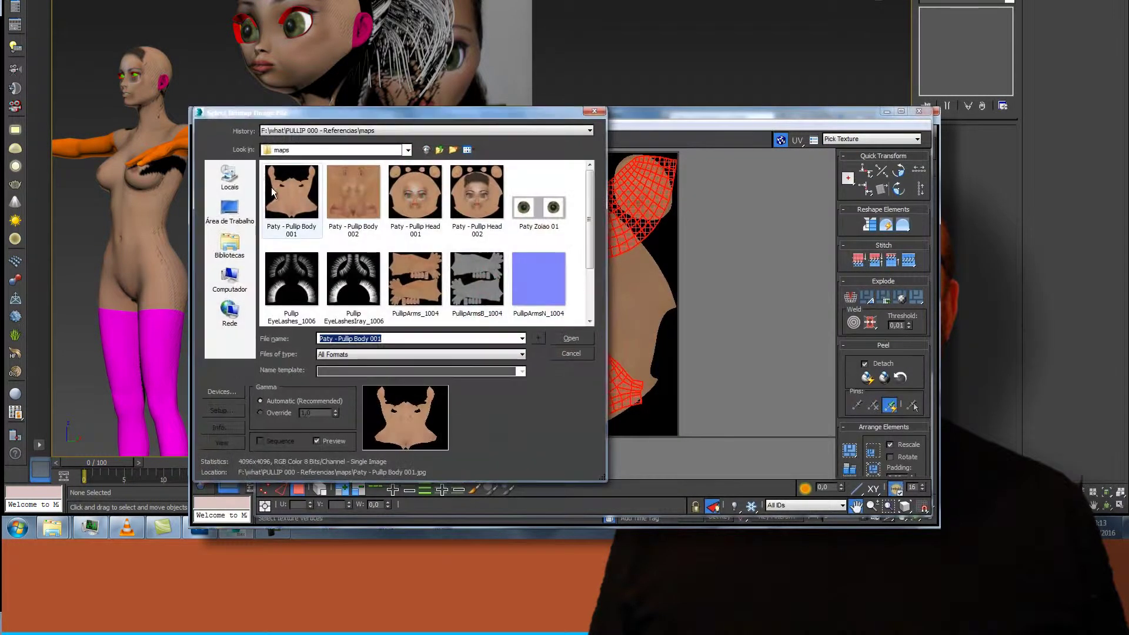
left_click(571, 338)
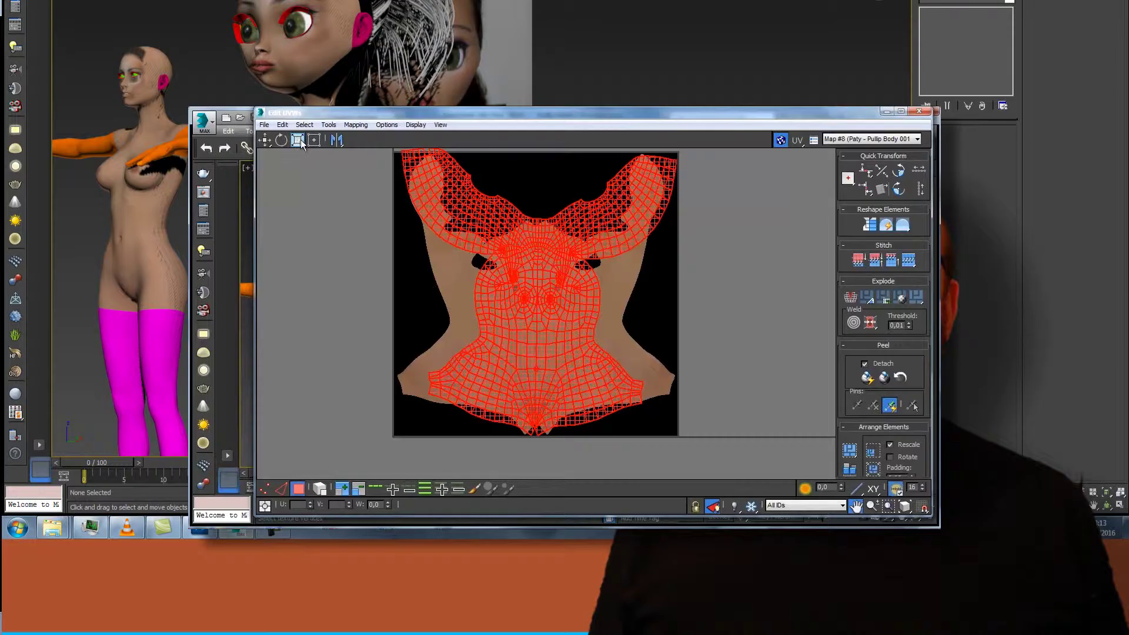
Relax the torso UVs by polygon angles at amount 0.8 using the Relax Tool
left_click(328, 125)
left_click(369, 326)
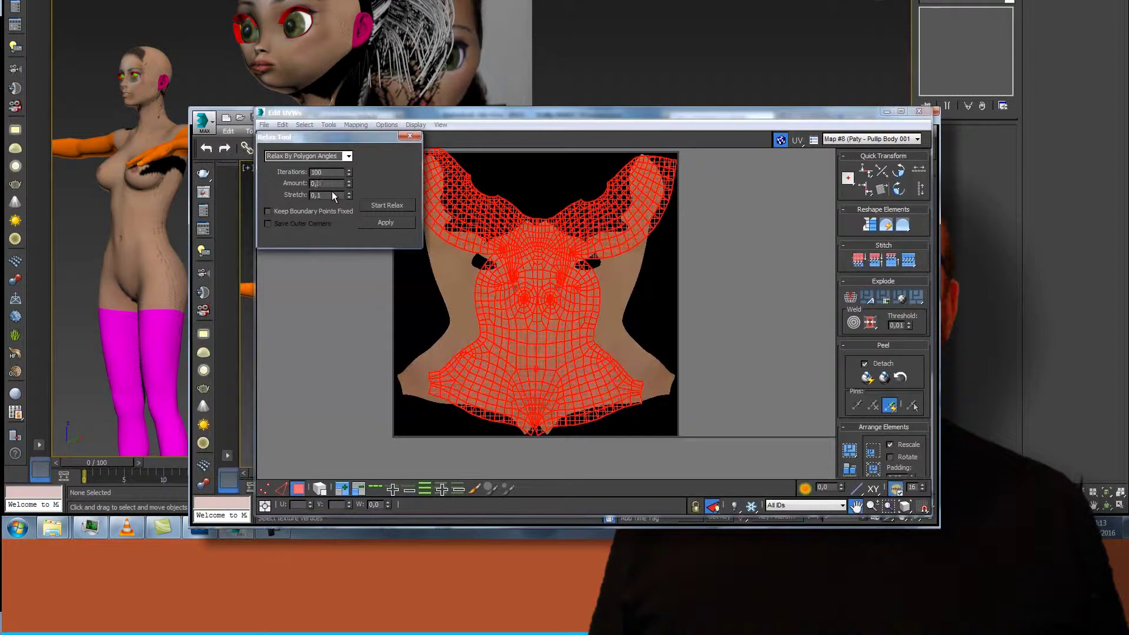
left_click(388, 206)
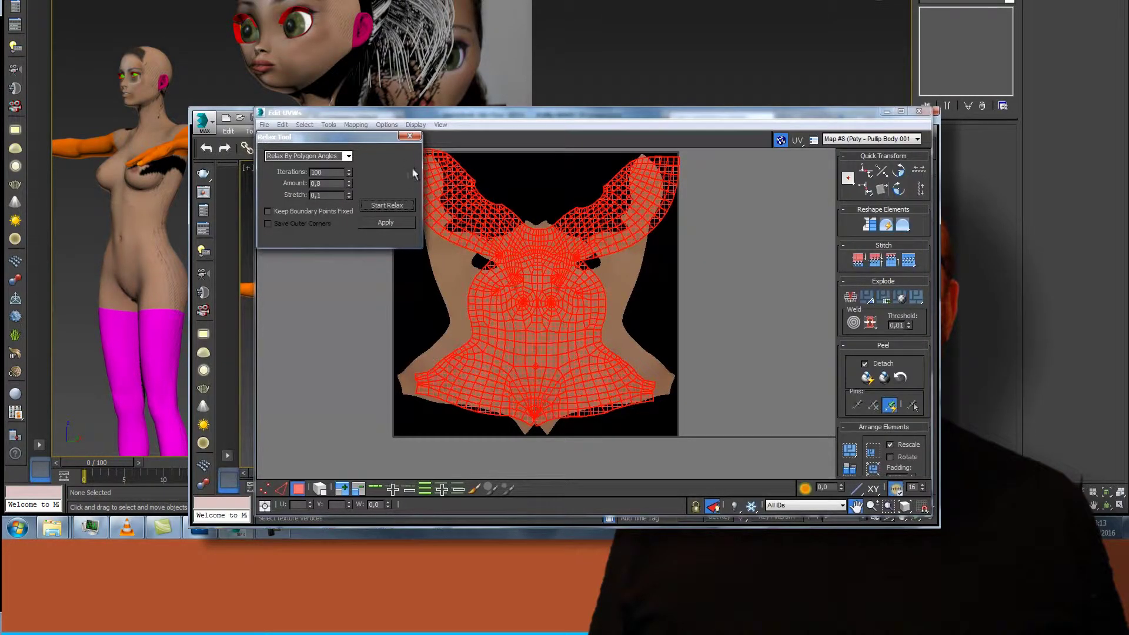
left_click(409, 136)
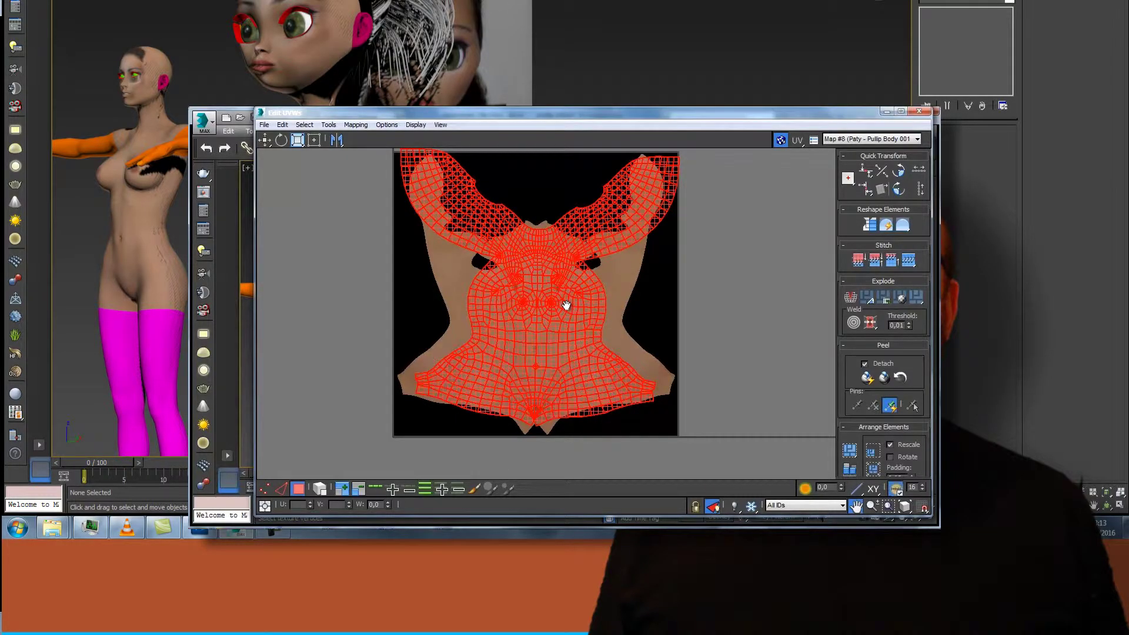
Move the body UV shell upward over the body texture
scroll(566, 305, "up", 8)
scroll(566, 305, "down", 5)
scroll(566, 305, "up", 2)
scroll(566, 305, "down", 2)
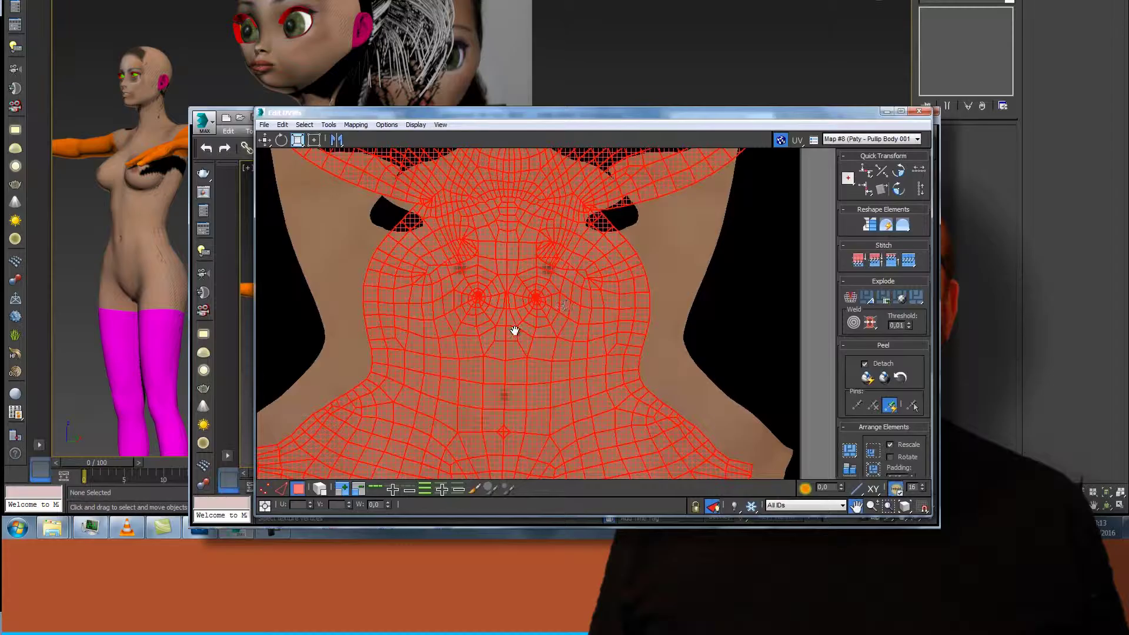
mouse_move(504, 335)
middle_mouse_down()
mouse_move(504, 319)
mouse_move(514, 351)
mouse_move(517, 332)
middle_mouse_up()
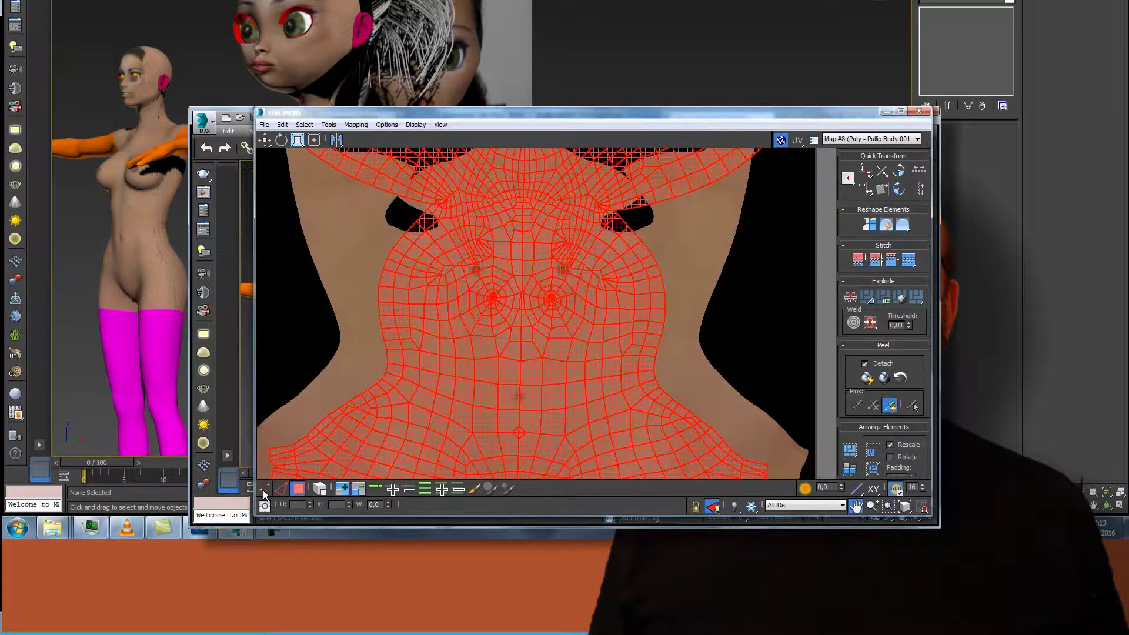
left_click(265, 139)
left_click_drag(517, 353, 516, 318)
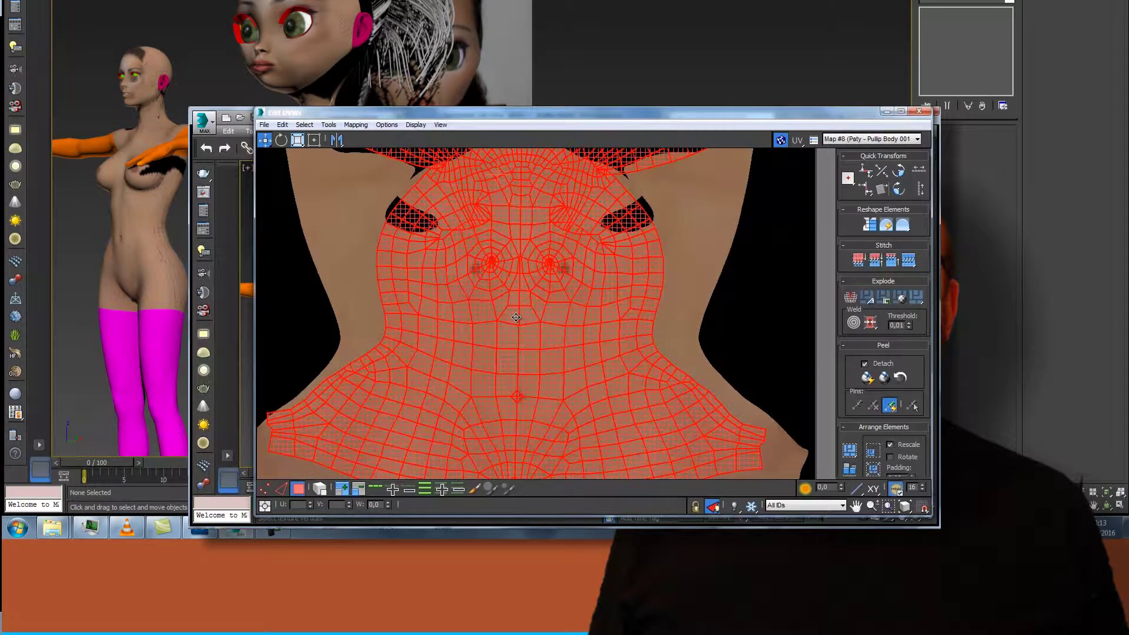
Stretch the UV shell wider on both sides with Freeform Mode to match the texture
scroll(587, 309, "down", 4)
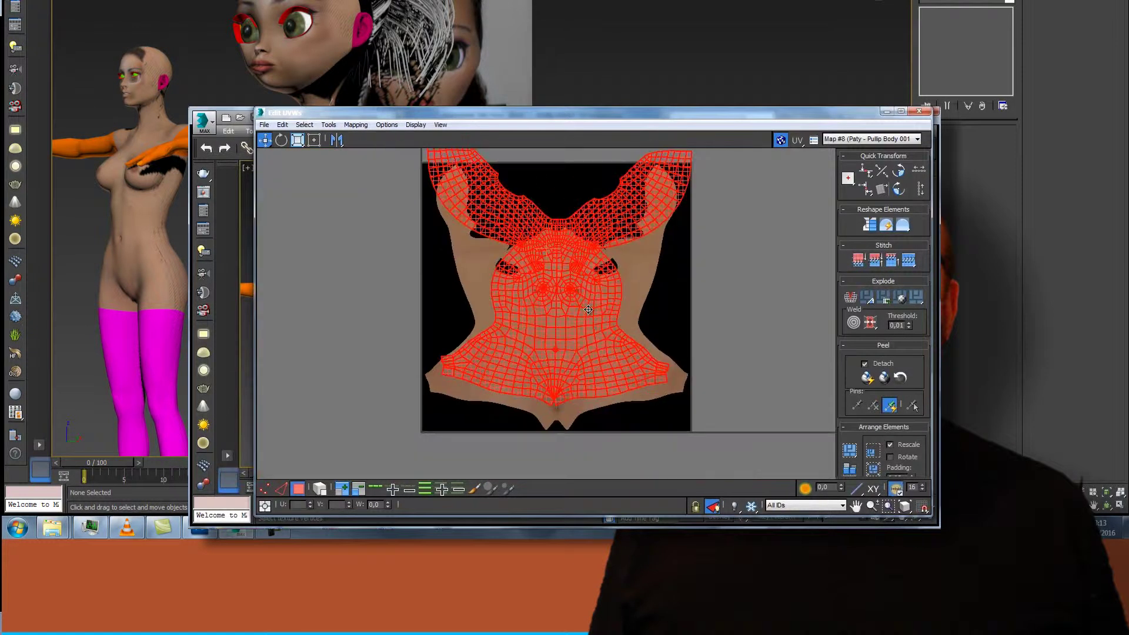
left_click(314, 139)
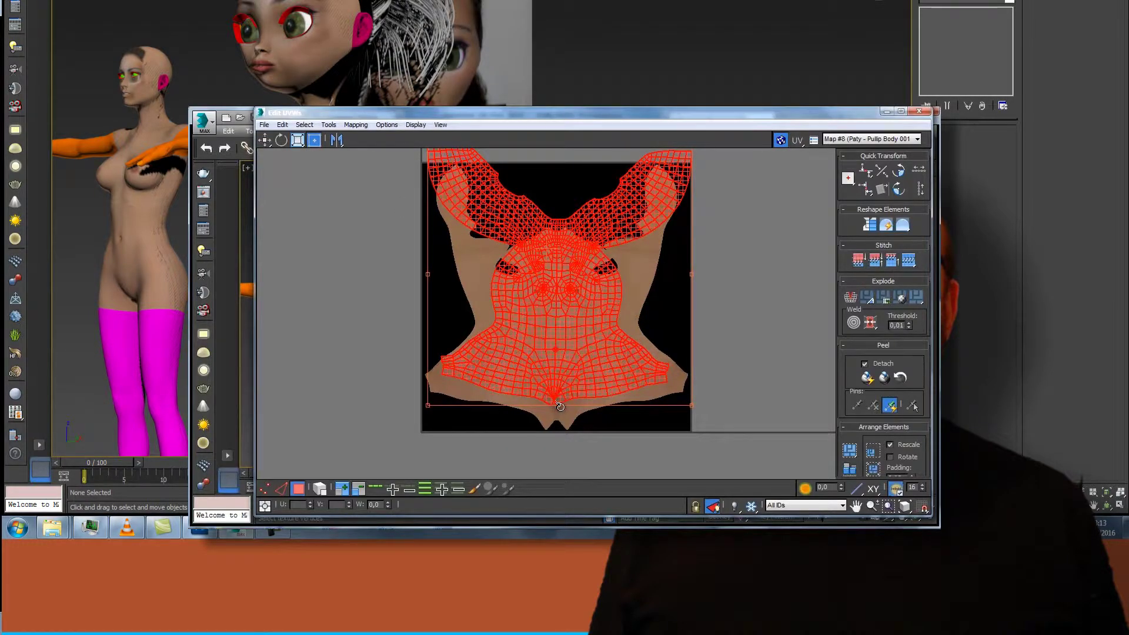
left_click_drag(428, 403, 432, 408)
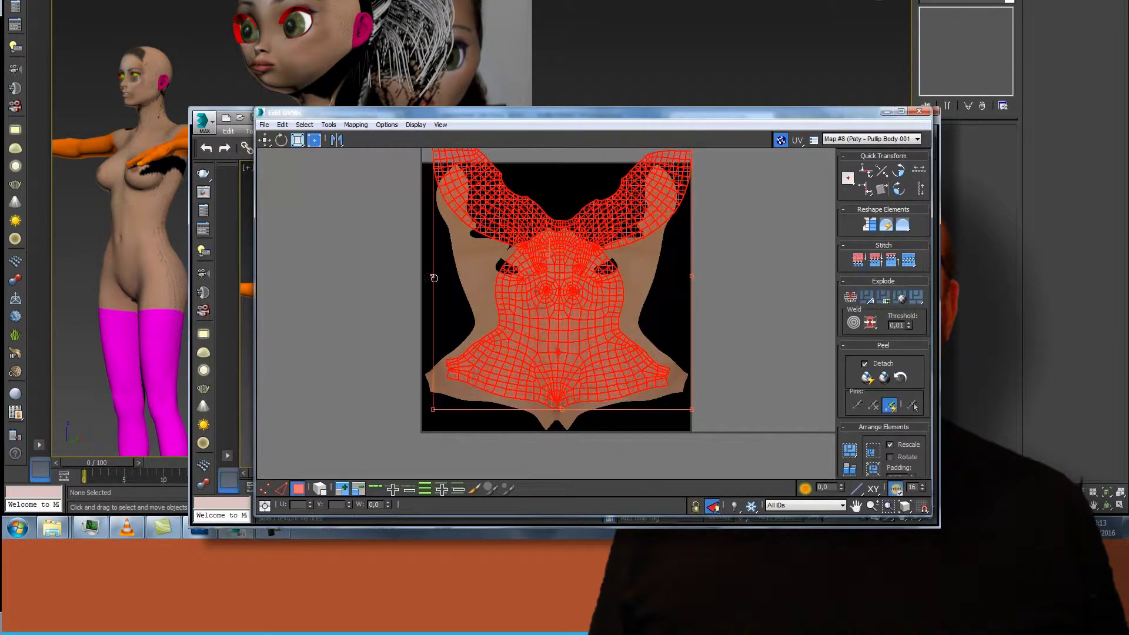
left_click_drag(432, 412, 420, 410)
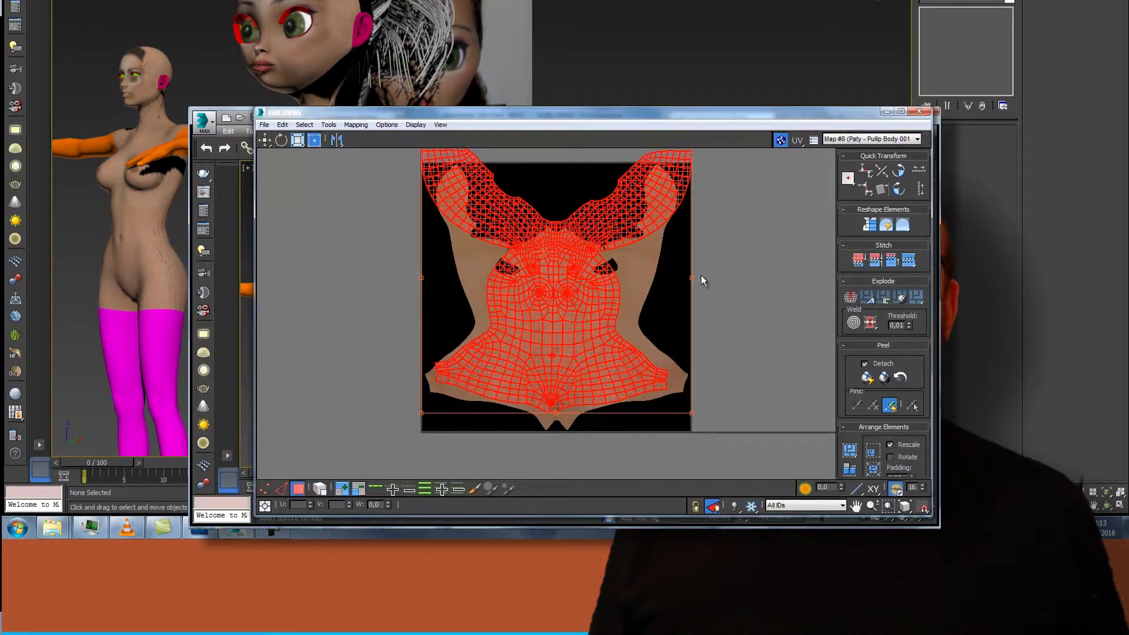
left_click_drag(688, 417, 702, 409)
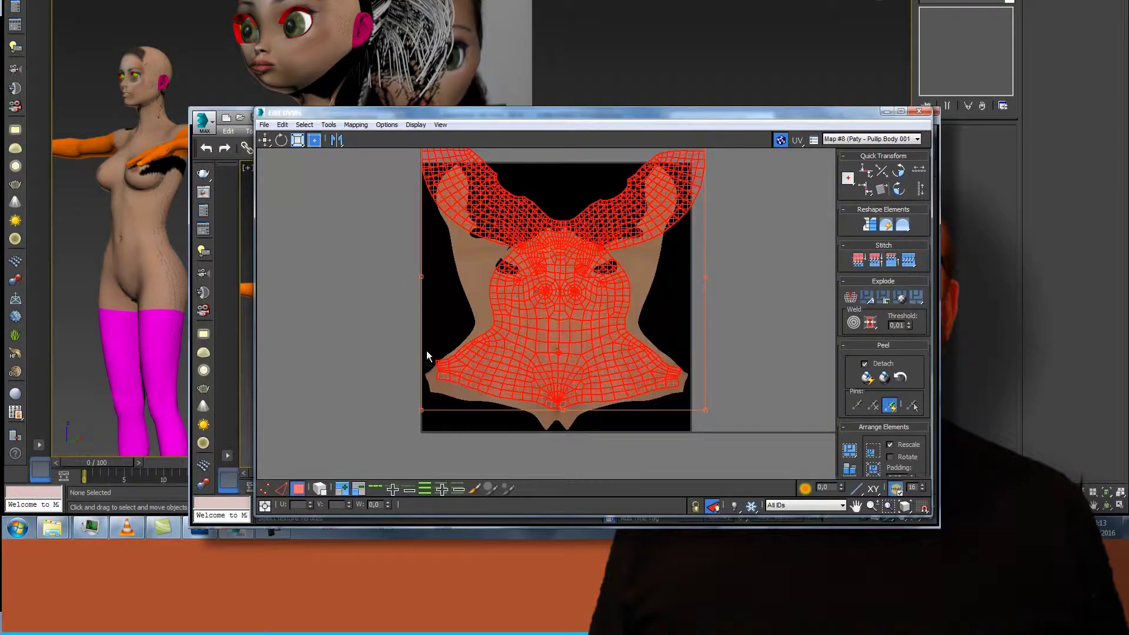
left_click_drag(422, 410, 411, 412)
left_click_drag(706, 410, 715, 411)
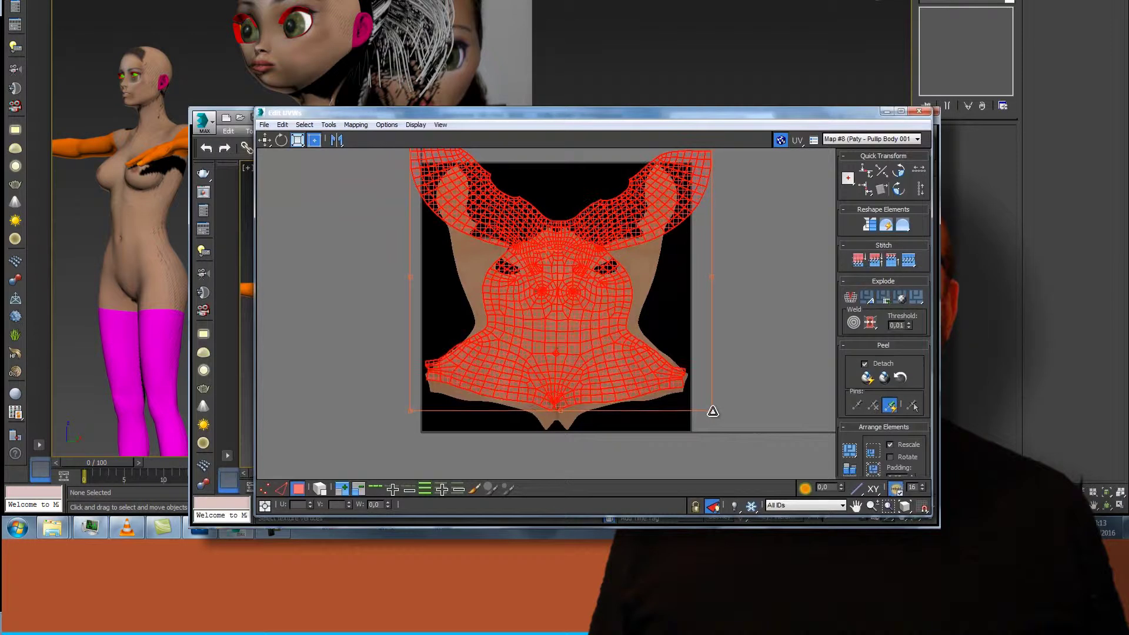
left_click_drag(406, 411, 402, 411)
mouse_move(716, 277)
left_mouse_down()
mouse_move(715, 267)
mouse_move(716, 280)
left_mouse_up()
scroll(514, 329, "up", 3)
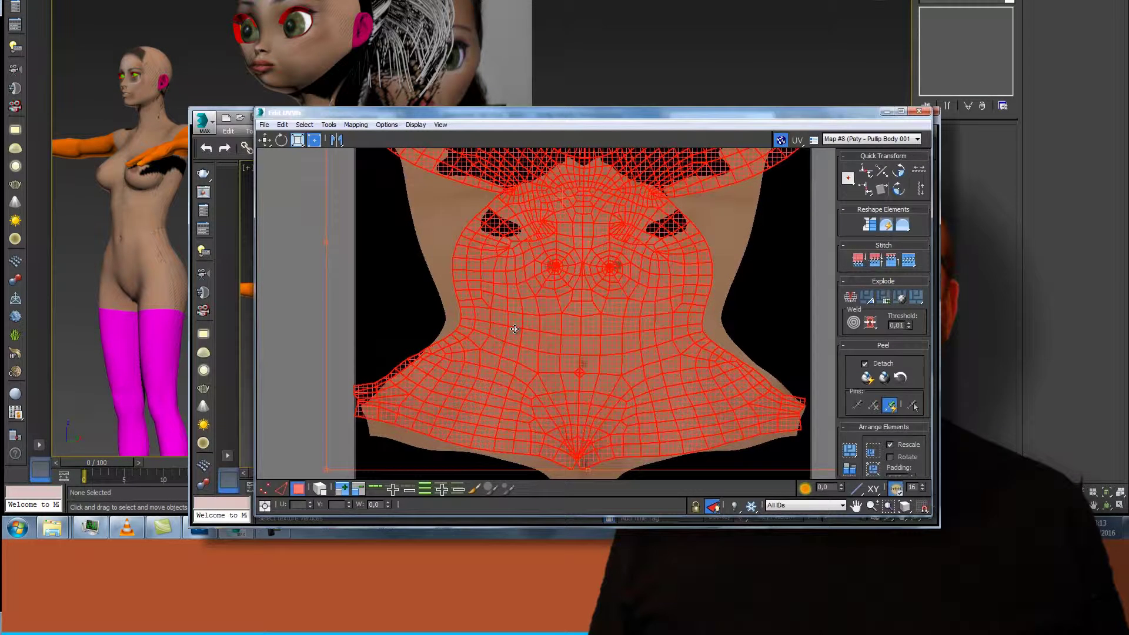
scroll(515, 330, "down", 4)
scroll(514, 329, "up", 2)
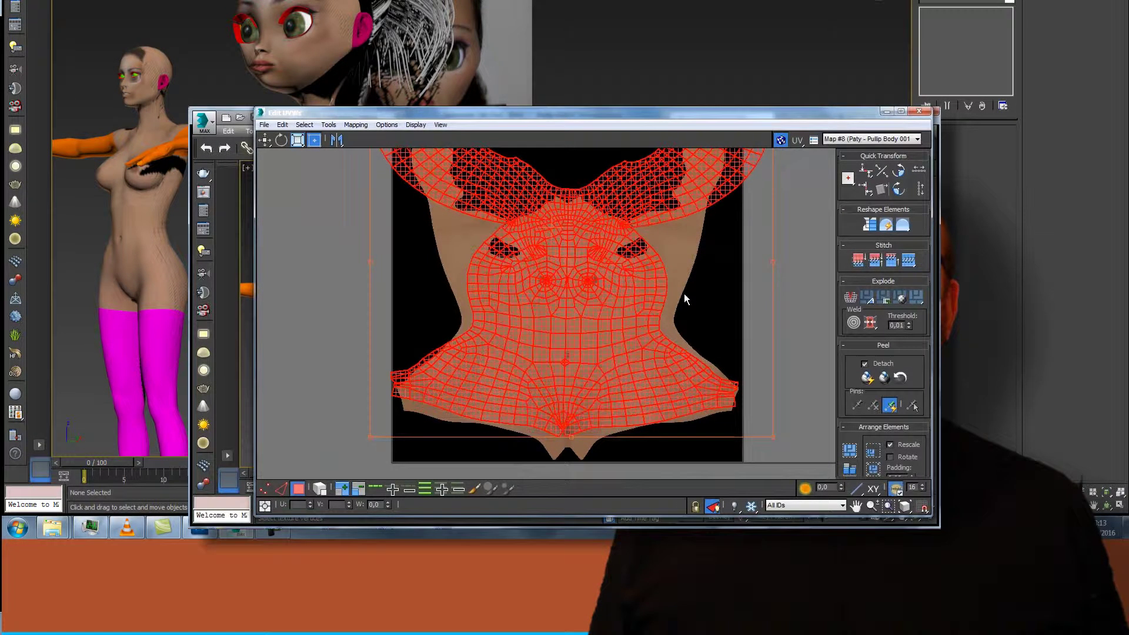
Relax the left flank UV faces with the Relax Tool at stretch 0,5
left_click(350, 211)
left_click_drag(363, 349, 456, 436)
left_click(328, 124)
left_click(353, 327)
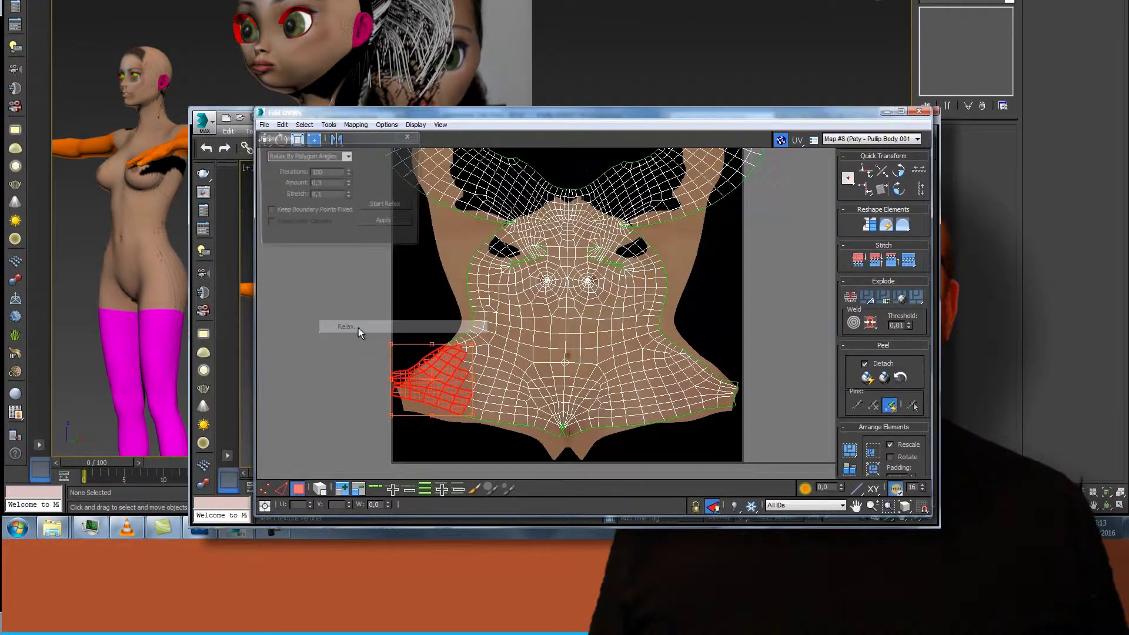
left_click(388, 205)
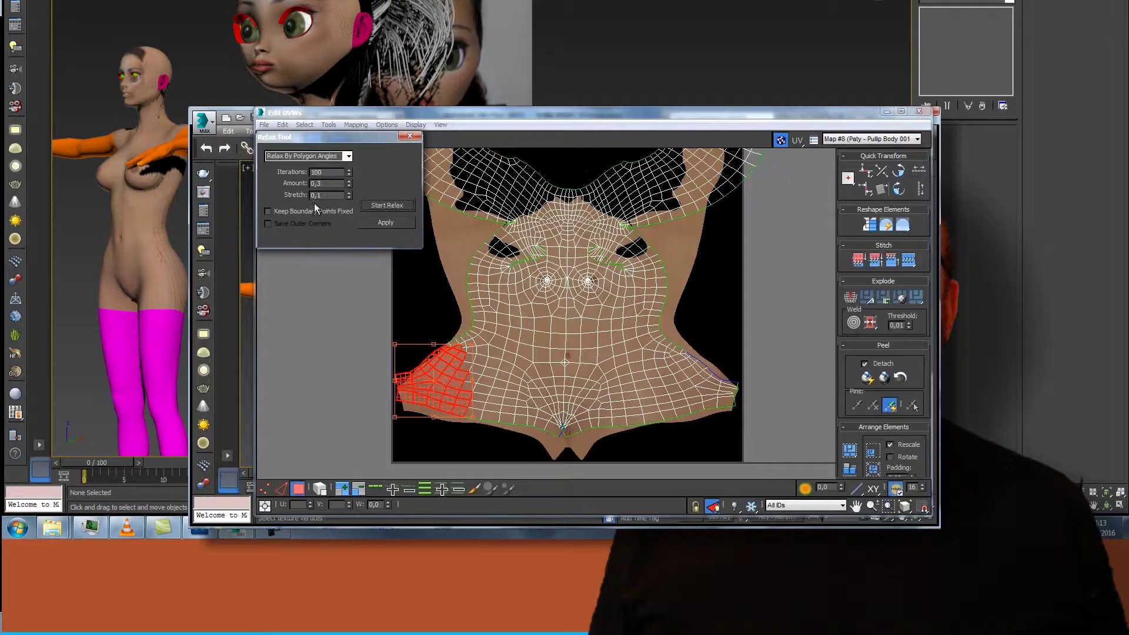
type("0,5")
left_click(385, 205)
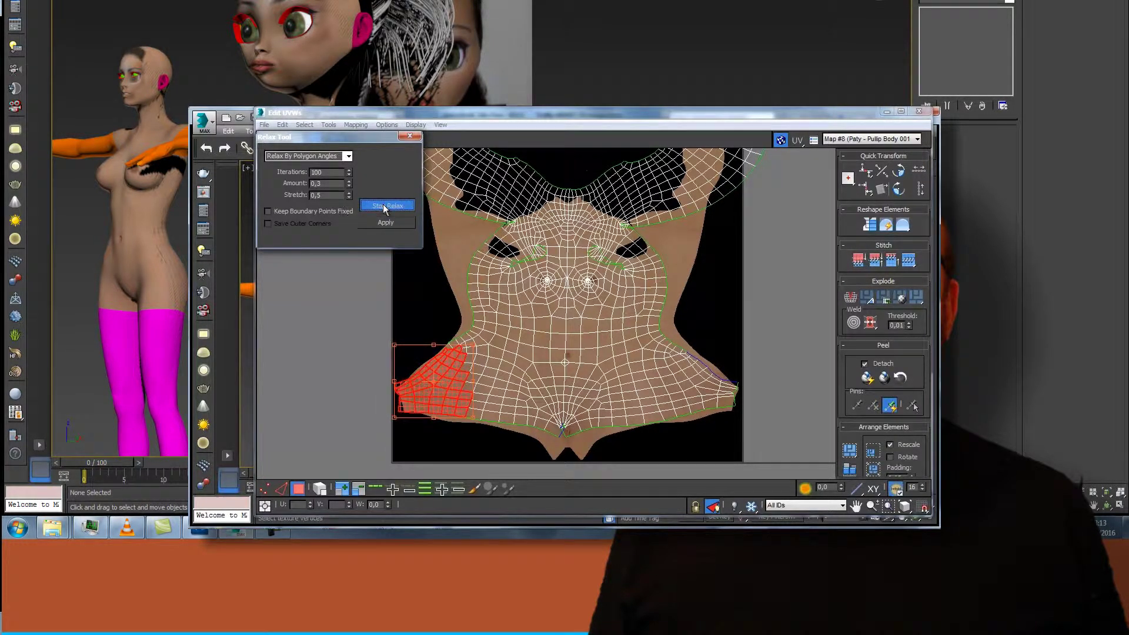
left_click(383, 205)
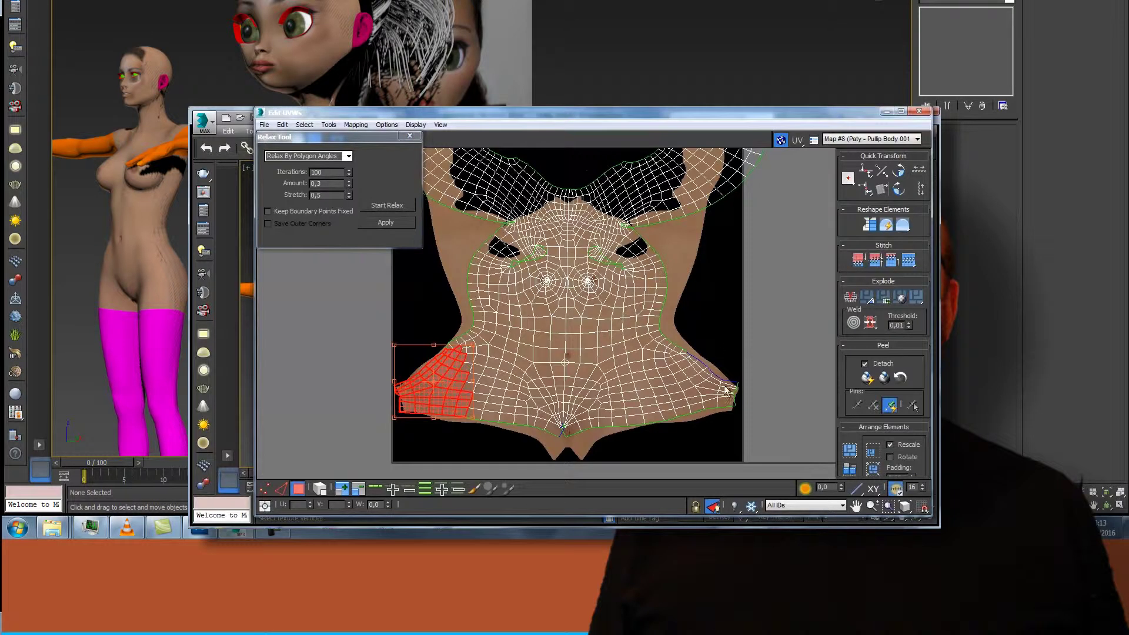
Relax the right flank and lower belly UV faces the same way
left_click(676, 399)
left_click(383, 204)
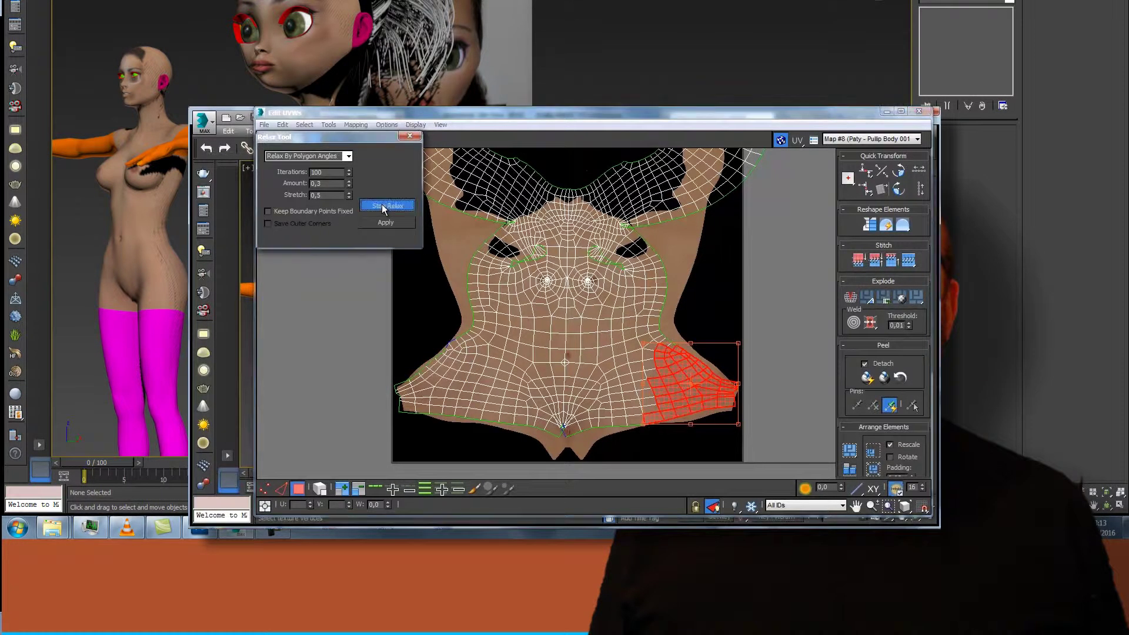
left_click(382, 204)
left_click_drag(518, 454, 605, 379)
left_click(368, 205)
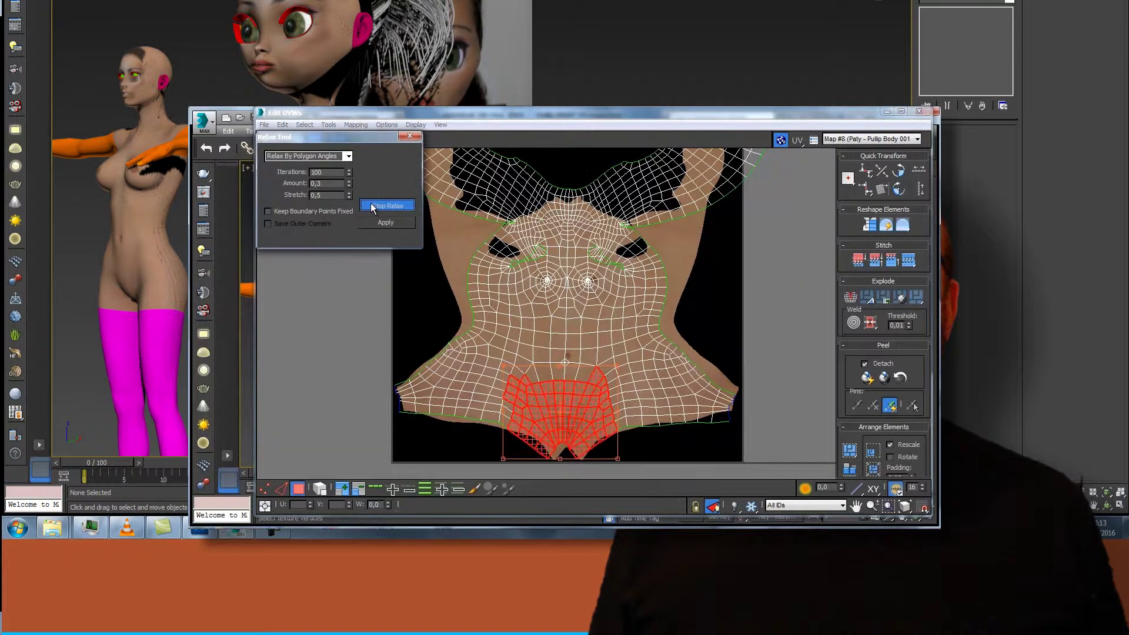
left_click(376, 205)
left_click(802, 282)
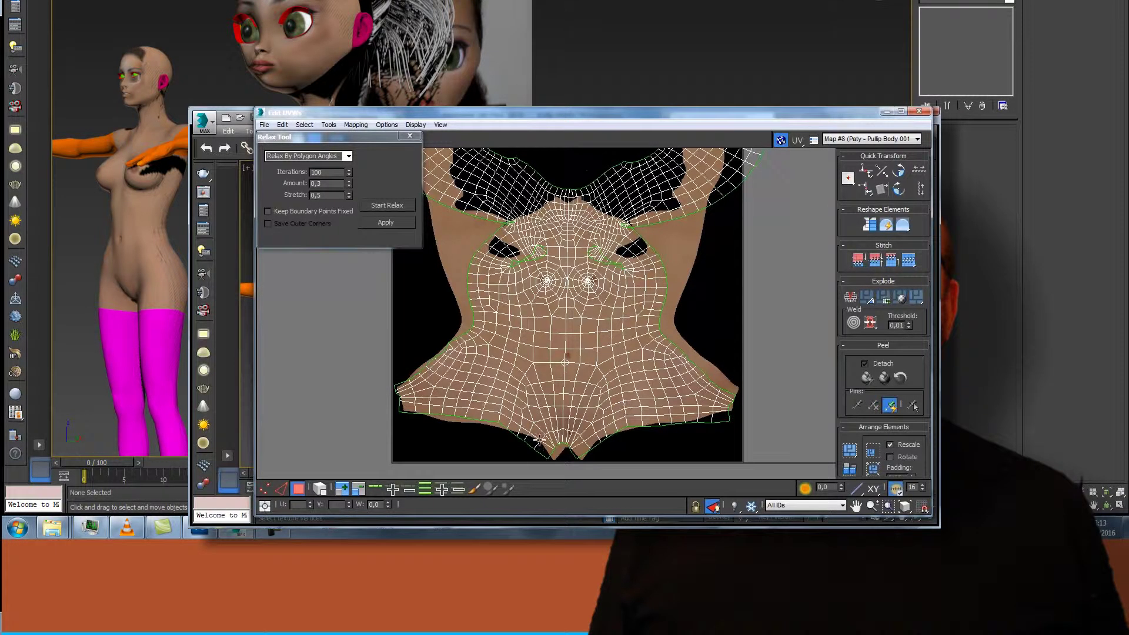
left_click_drag(491, 457, 602, 335)
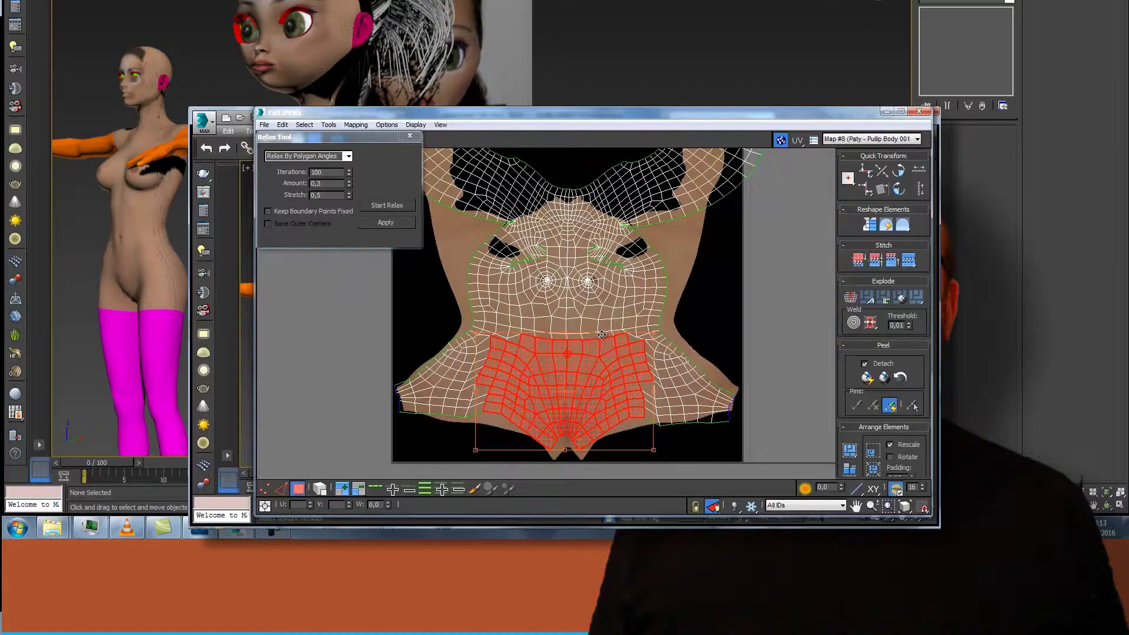
left_click(745, 333)
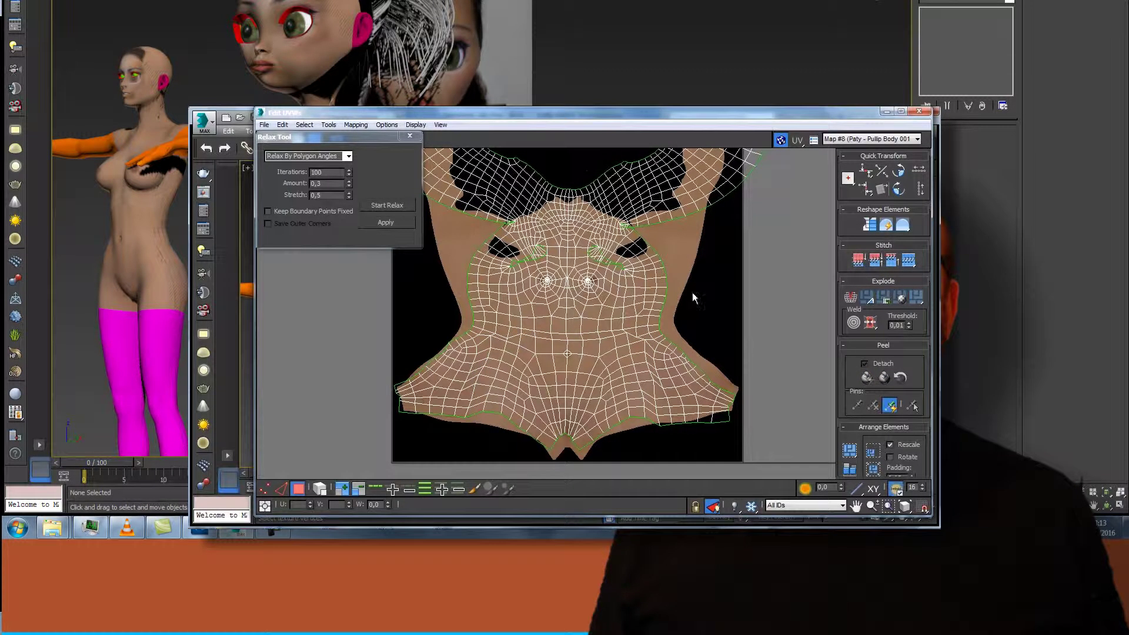
Scale and move the lower-right flap faces up and right toward the hip outline
scroll(693, 291, "up", 3)
scroll(693, 292, "down", 3)
scroll(691, 291, "up", 3)
scroll(691, 291, "down", 3)
left_click_drag(745, 347, 651, 445)
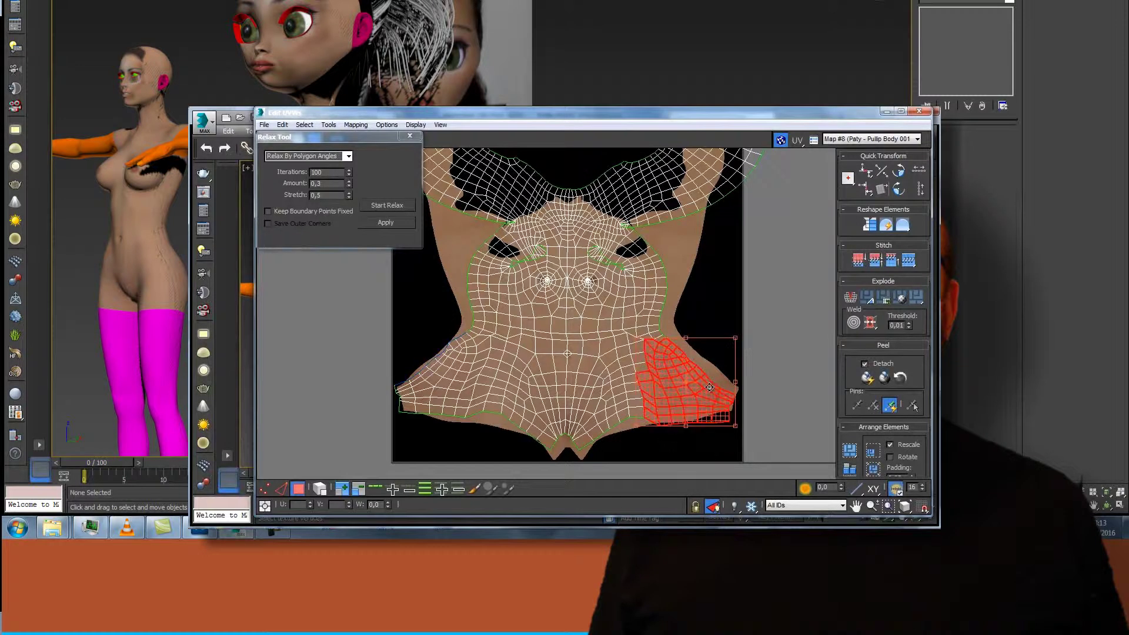
left_click_drag(735, 338, 732, 344)
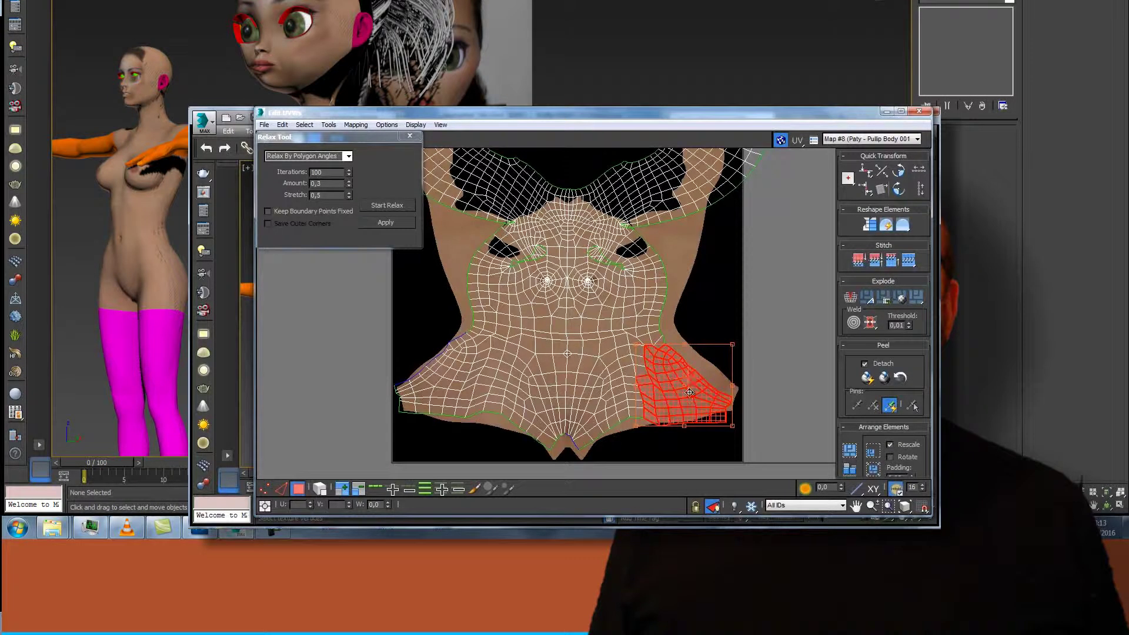
left_click_drag(716, 377, 715, 363)
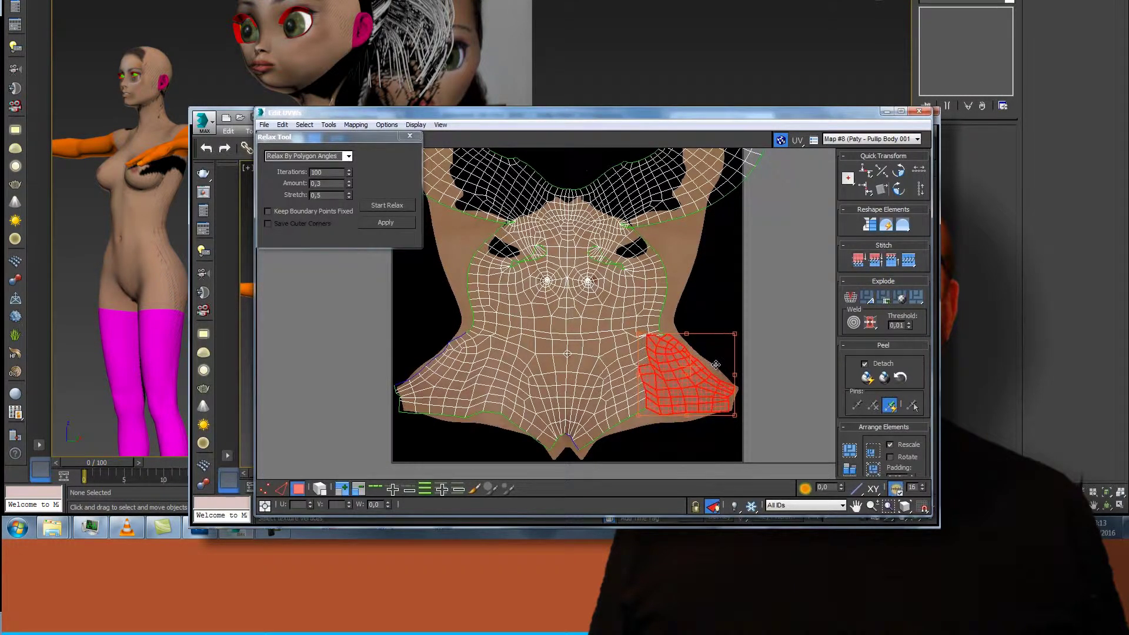
left_click(773, 345)
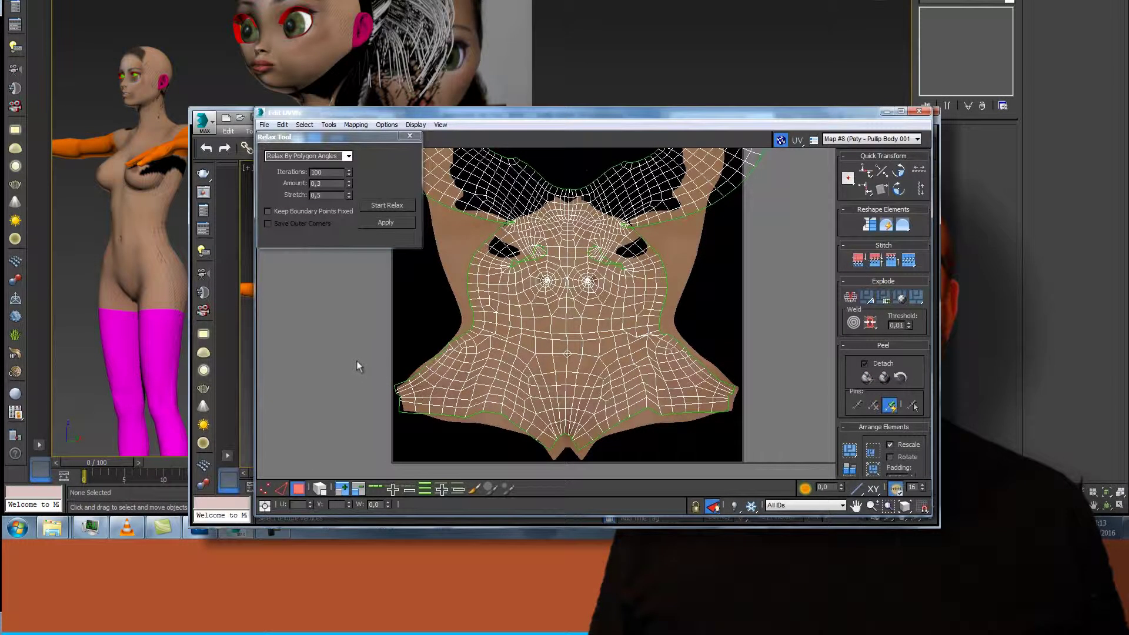
Nudge the lower-left flank faces slightly right, then switch to vertex editing
left_click_drag(390, 377, 460, 427)
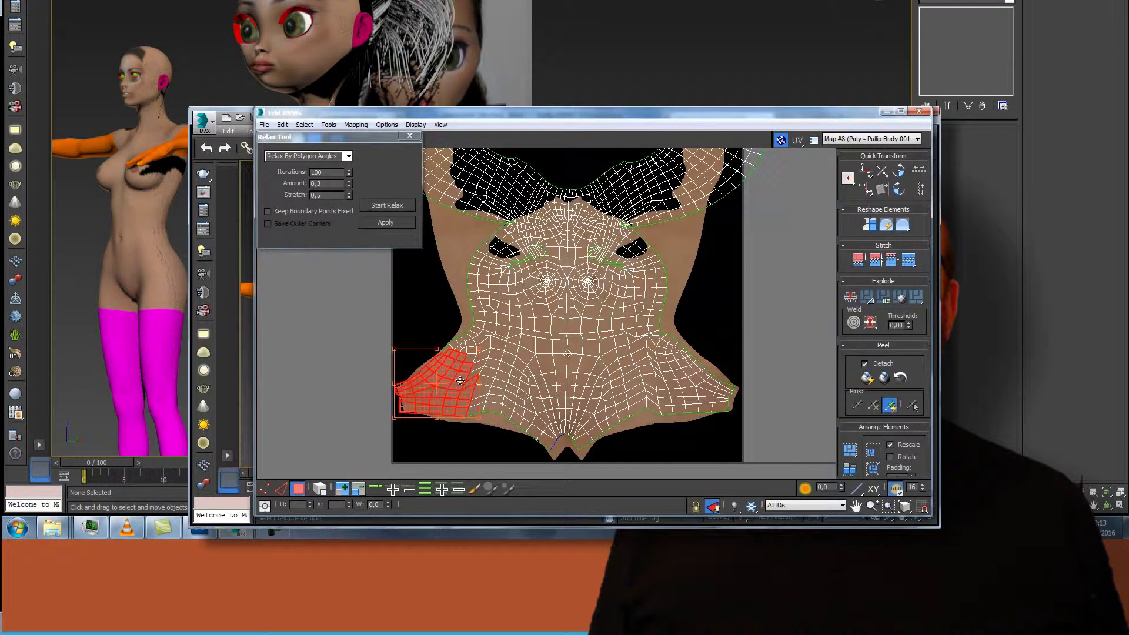
left_click_drag(451, 373, 459, 372)
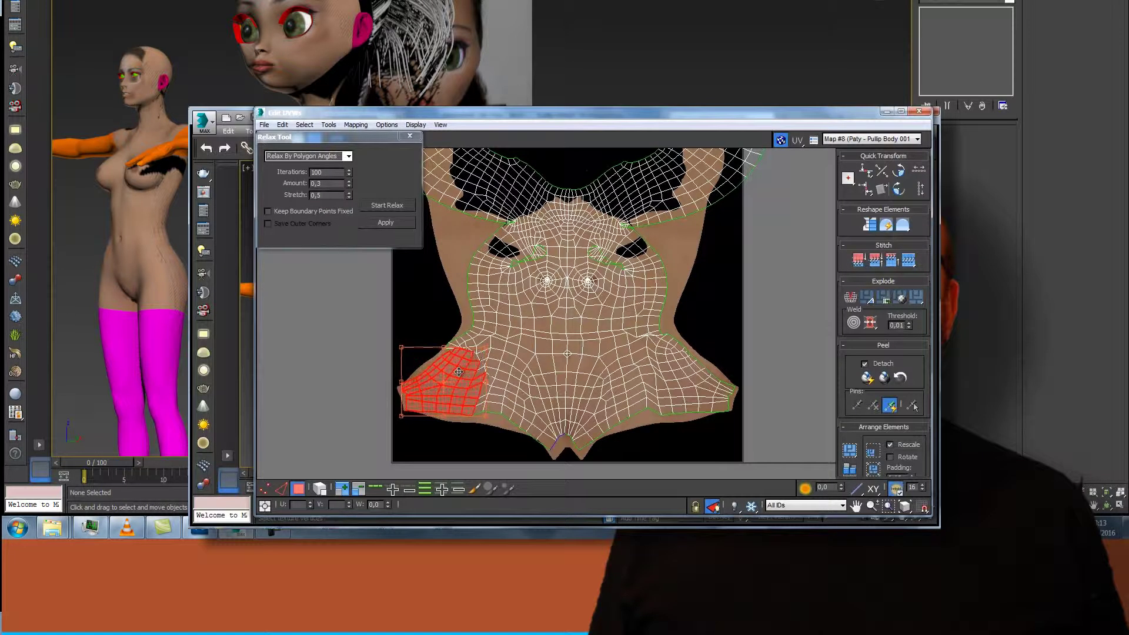
left_click(810, 406)
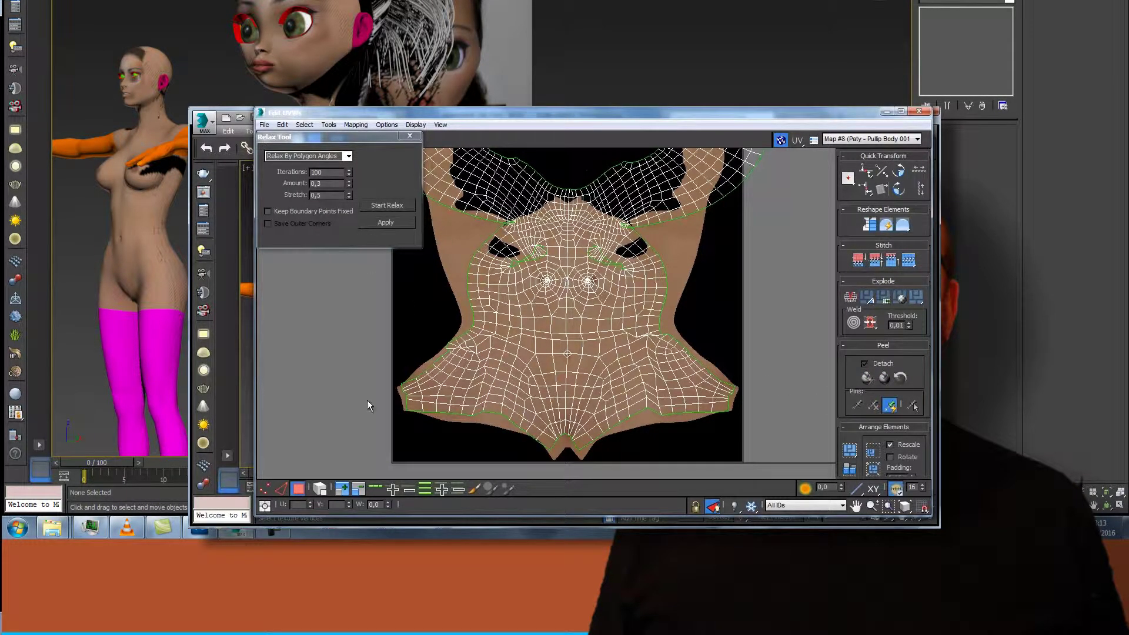
left_click(264, 488)
left_click(651, 410)
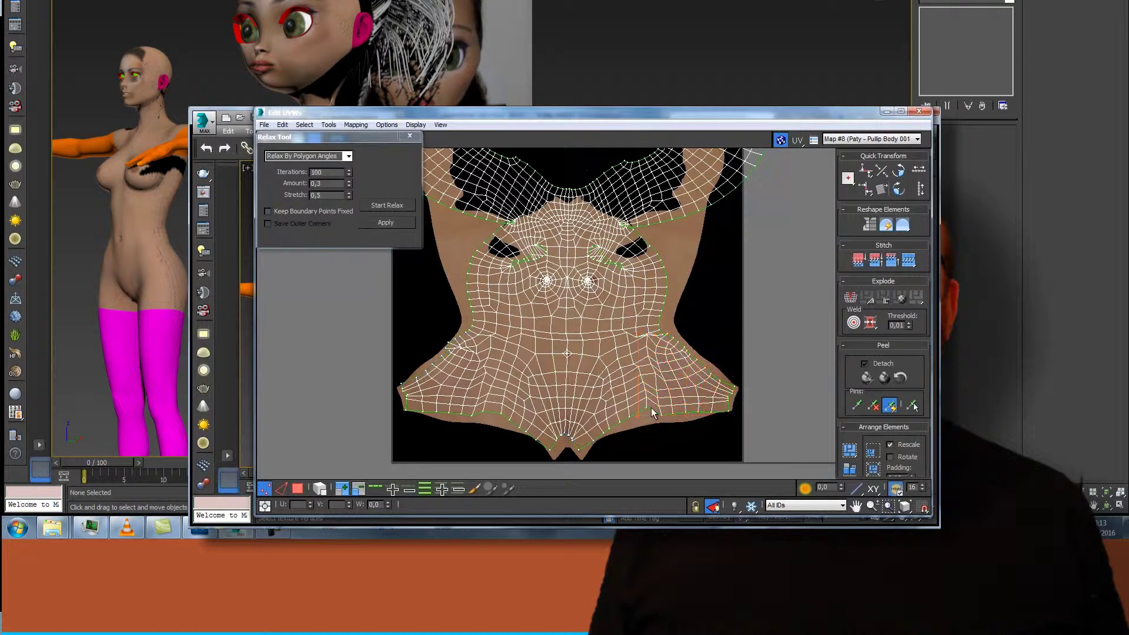
Pull the right flap tip and waist boundary vertices onto the texture outline
left_click_drag(635, 411, 657, 430)
left_click(732, 394)
left_click_drag(732, 394, 715, 363)
scroll(723, 320, "up", 3)
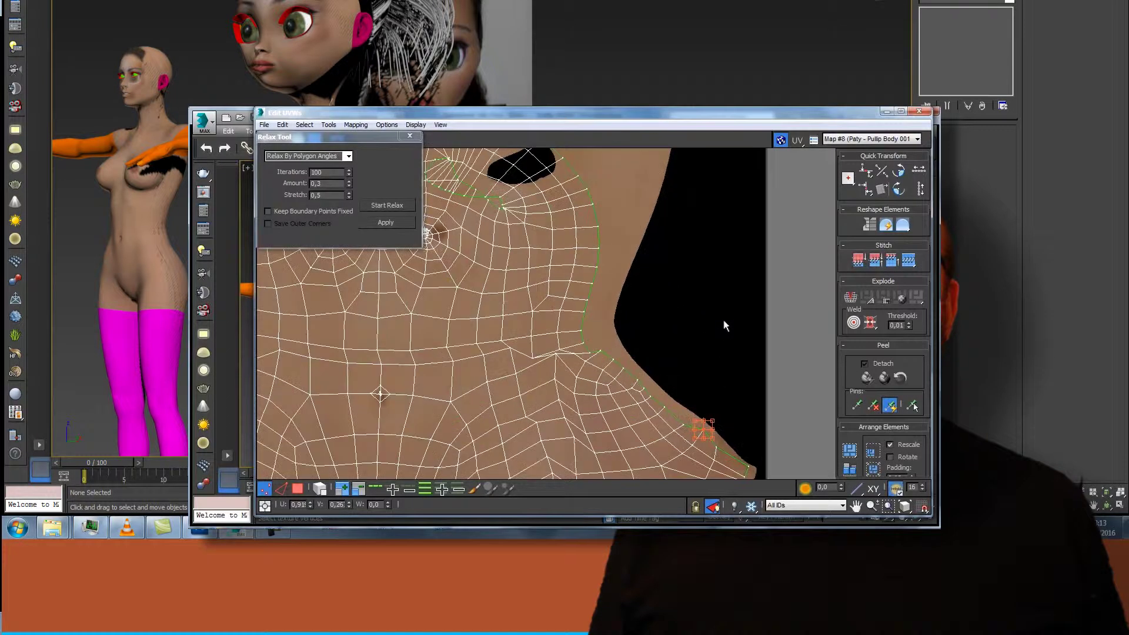
left_click_drag(702, 395, 654, 378)
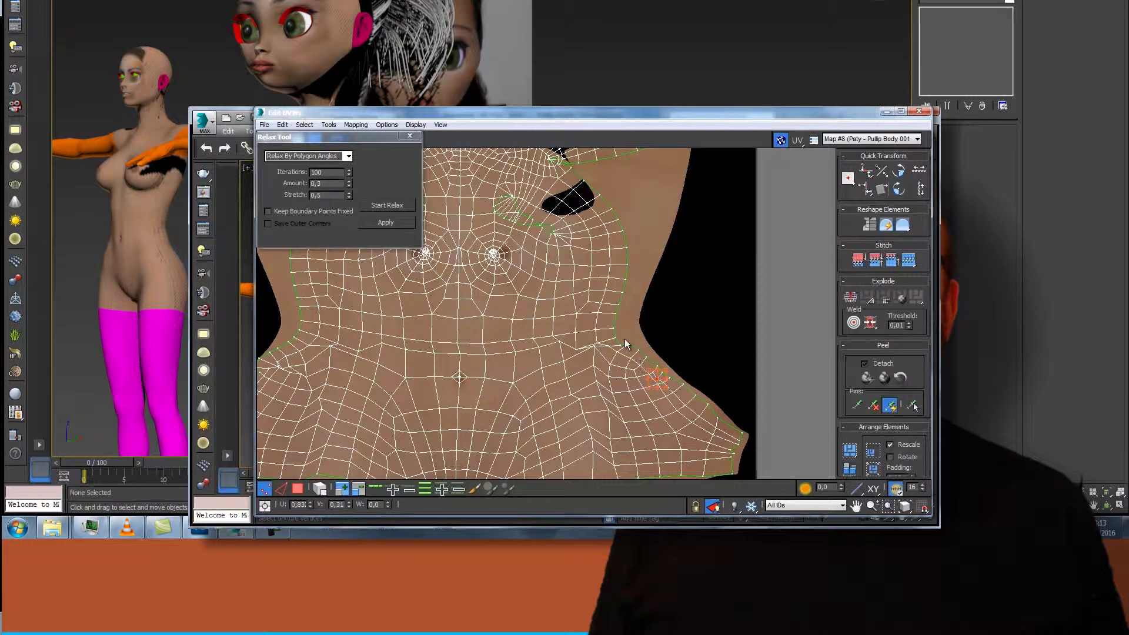
left_click_drag(625, 344, 632, 320)
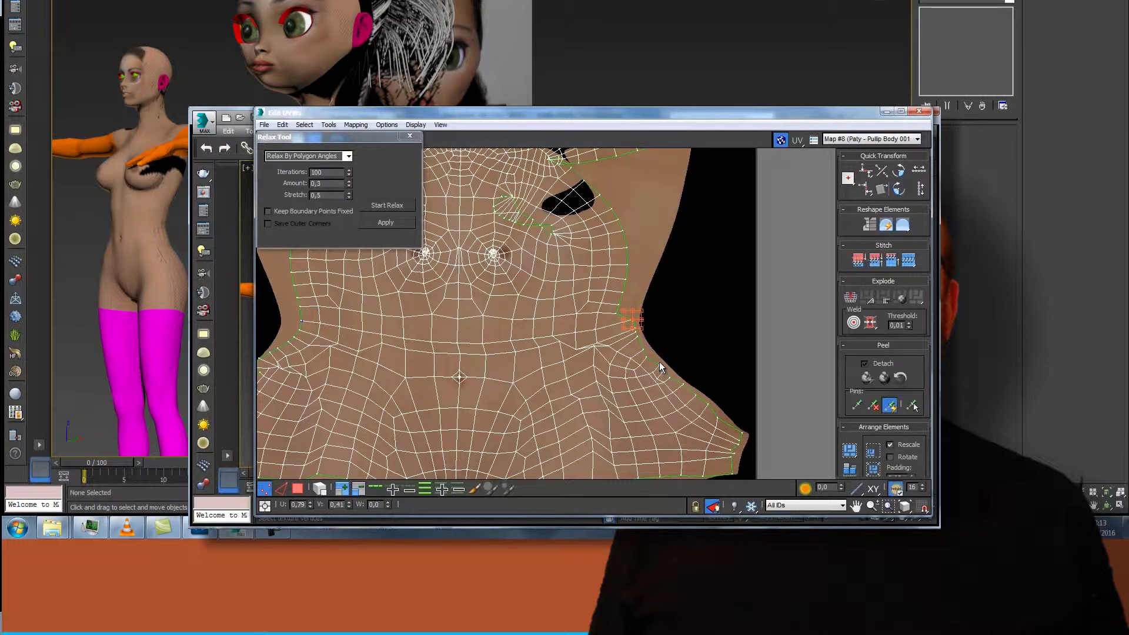
key("ctrl+z")
left_click_drag(617, 315, 654, 261)
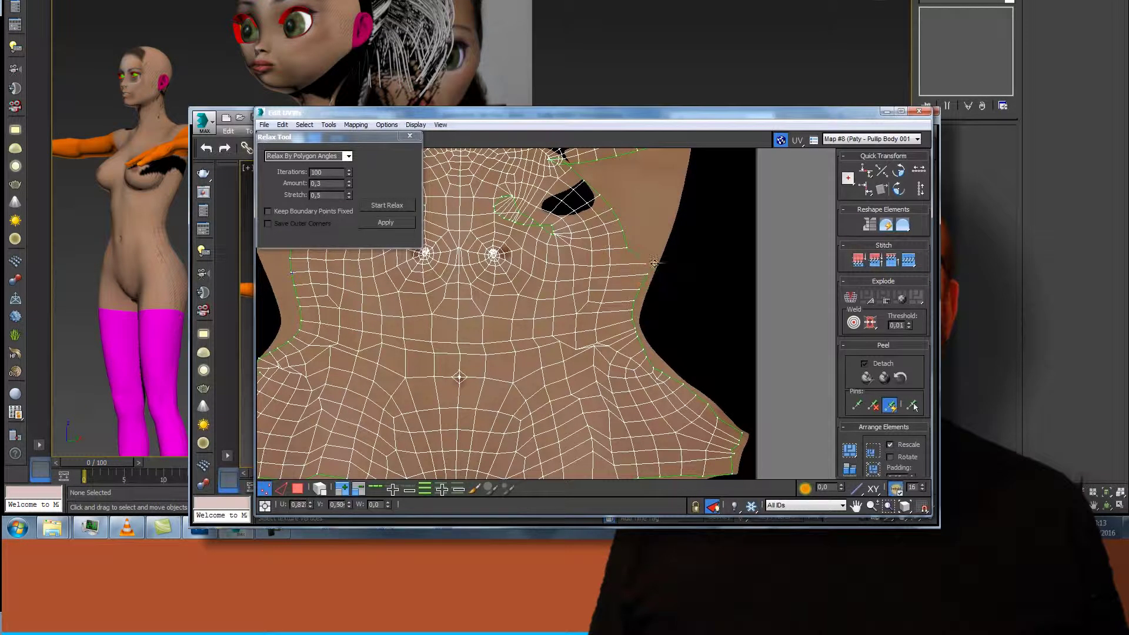
left_click_drag(654, 262, 663, 243)
Fit the lower and right-tip boundary points to the texture edge, then select the interior vertices
scroll(758, 352, "down", 3)
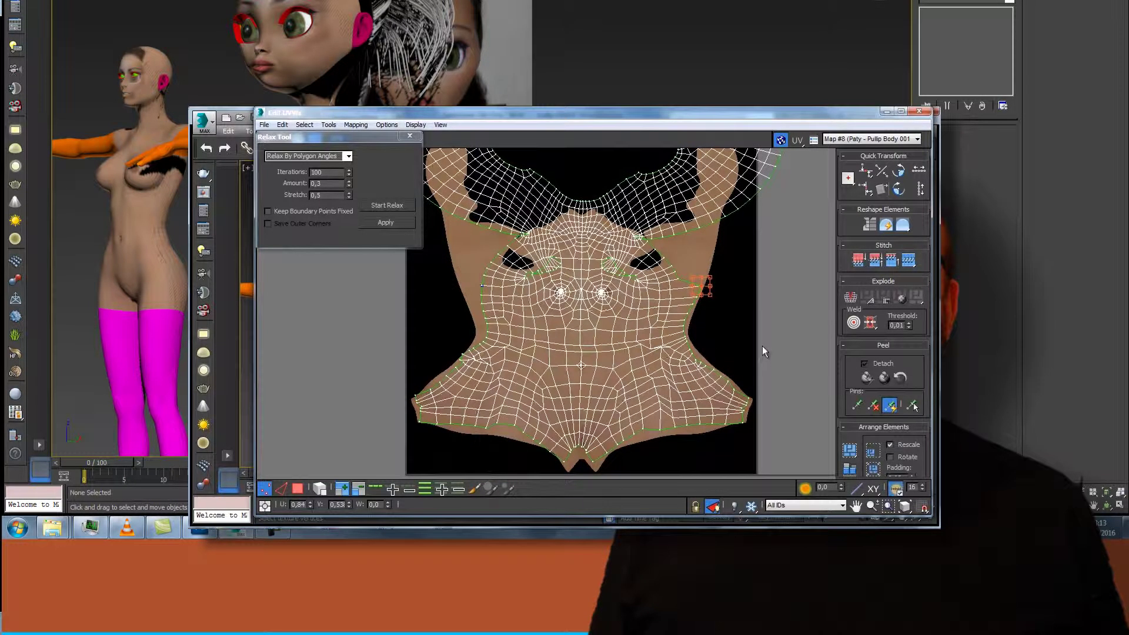
left_click(643, 437)
left_click_drag(644, 437, 645, 433)
left_click(744, 416)
scroll(764, 400, "down", 2)
scroll(767, 398, "up", 6)
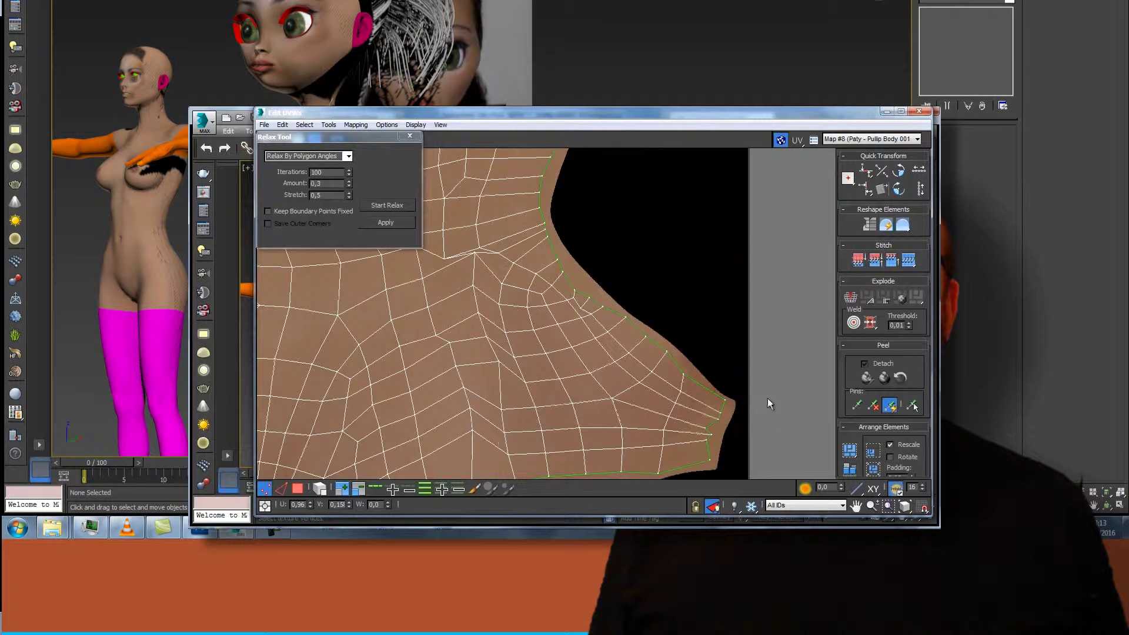
left_click(711, 433)
left_click_drag(712, 428, 711, 440)
scroll(728, 348, "down", 4)
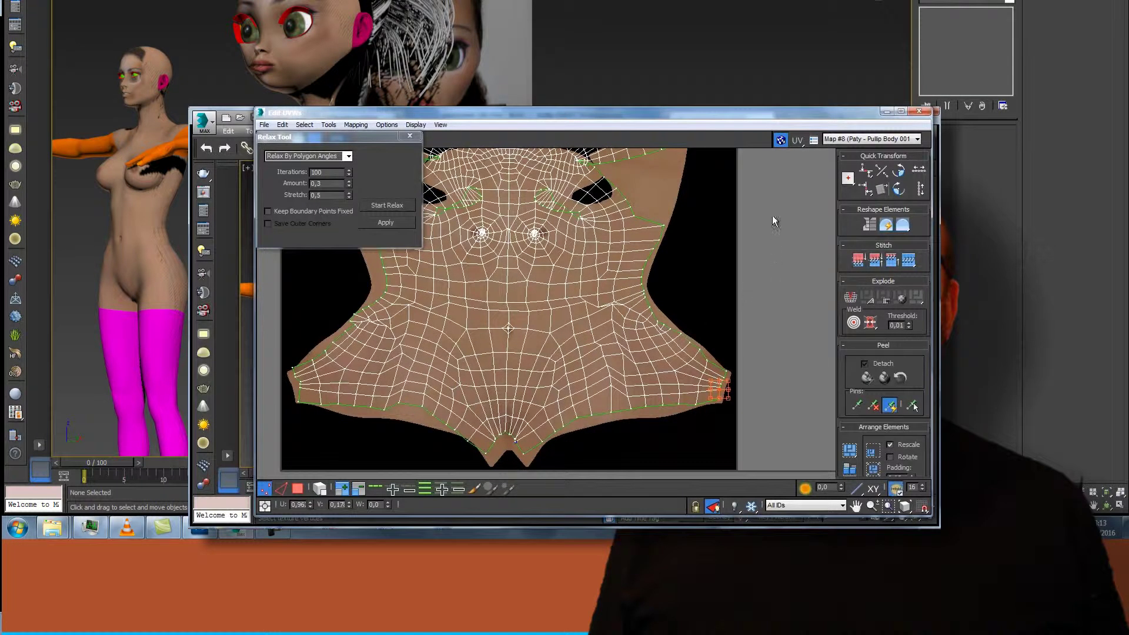
left_click_drag(772, 205, 438, 488)
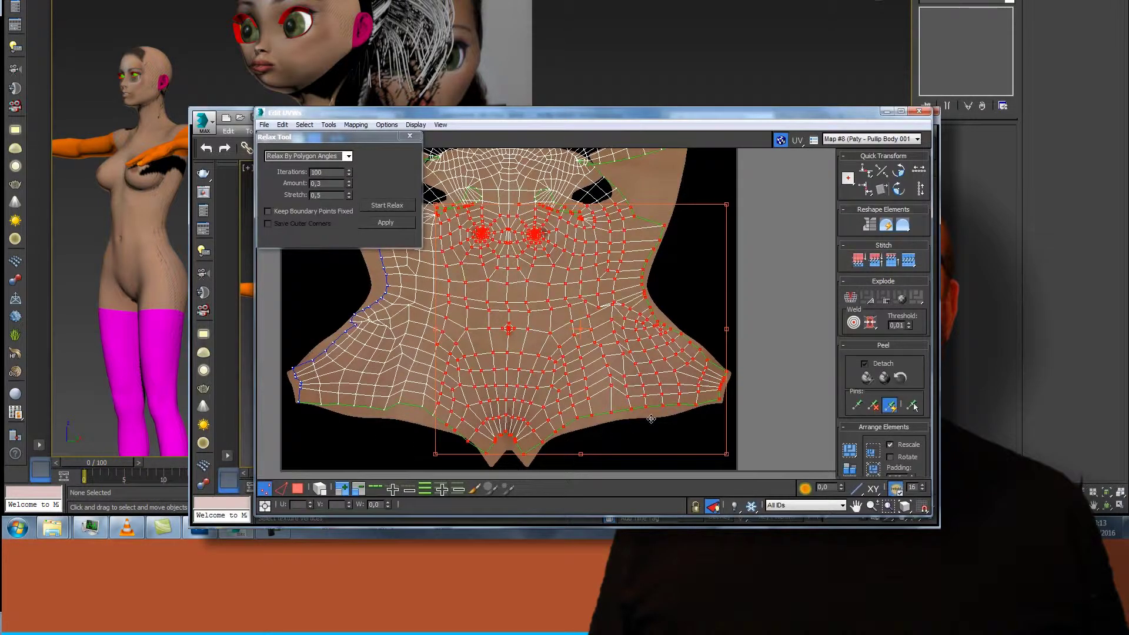
Relax the interior torso UVs with Keep Boundary Points Fixed enabled, then deselect
left_click(269, 211)
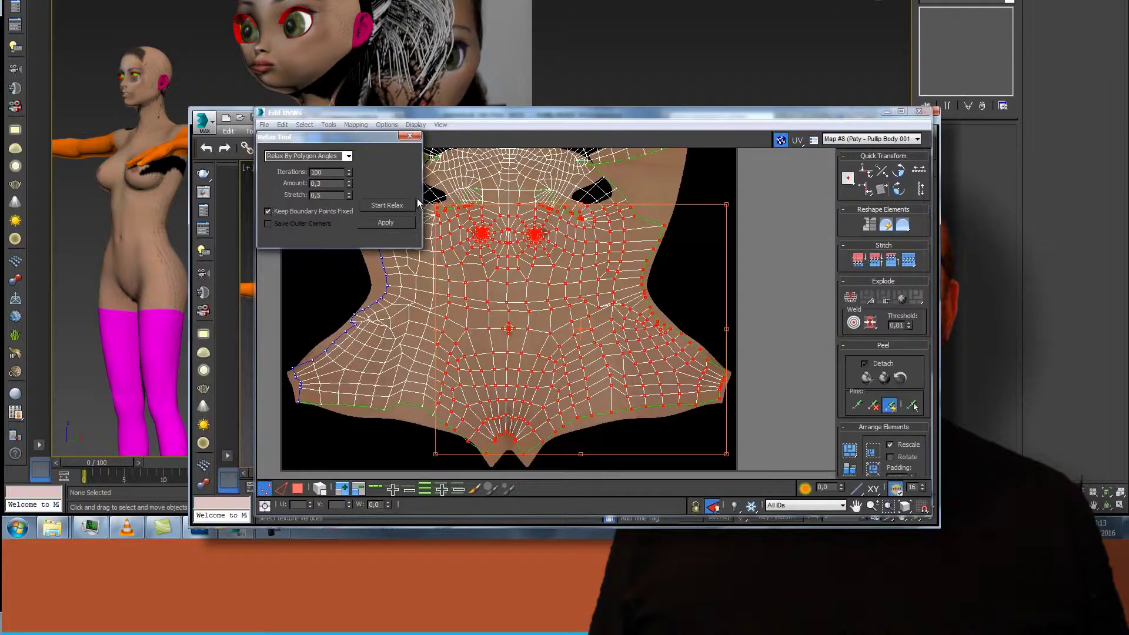
left_click(385, 205)
left_click(386, 205)
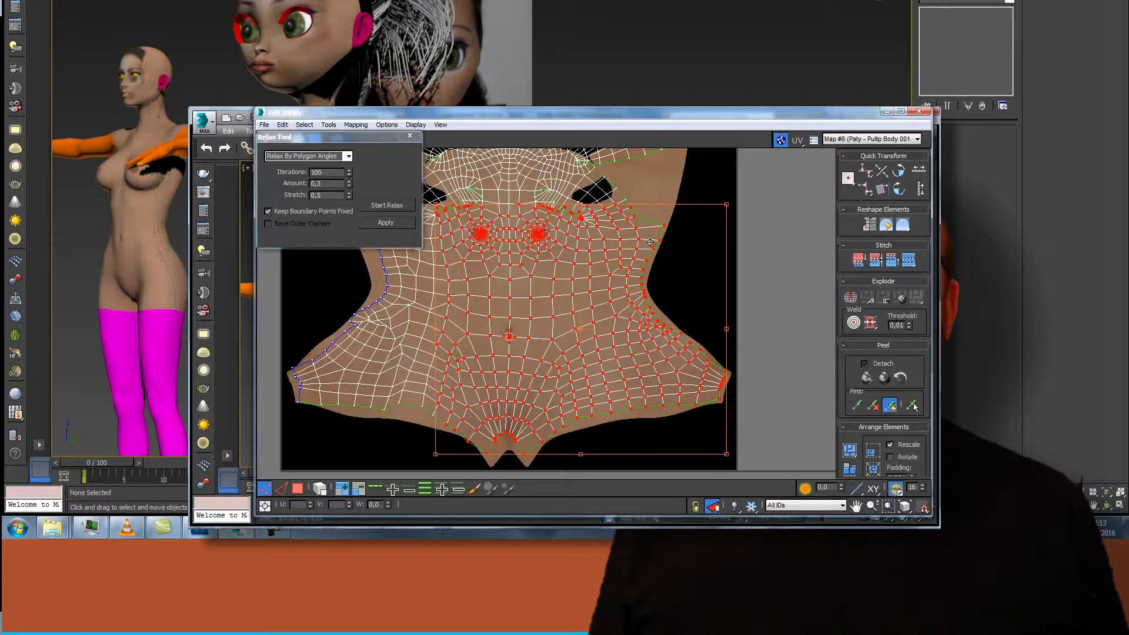
left_click(765, 286)
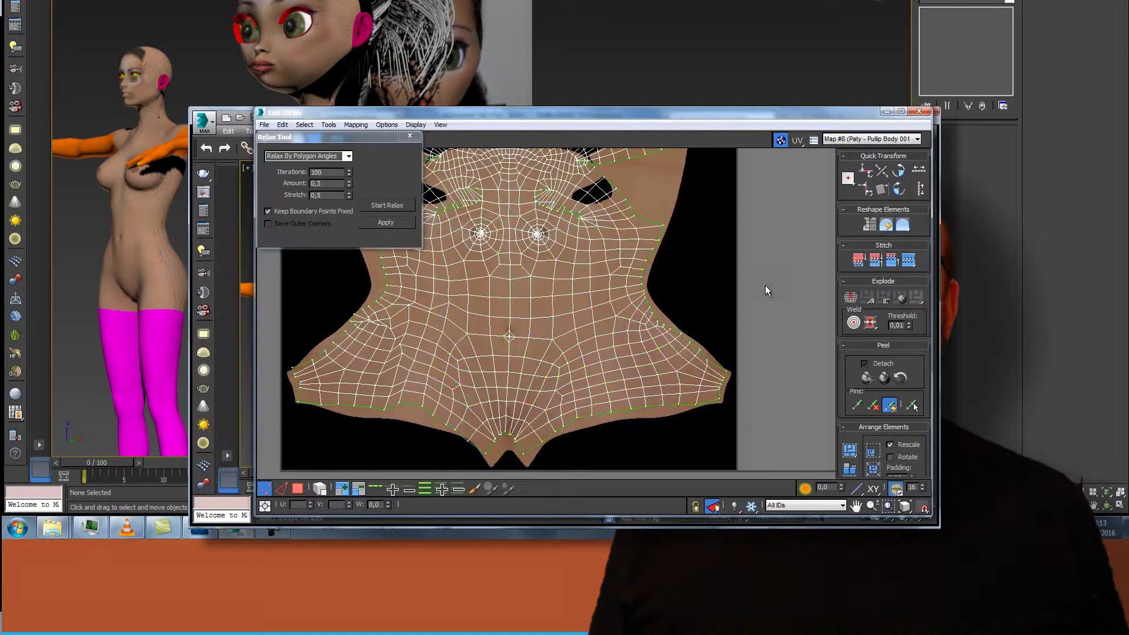
Drag the Edit UVWs window down to reveal the doll viewport
scroll(763, 286, "down", 4)
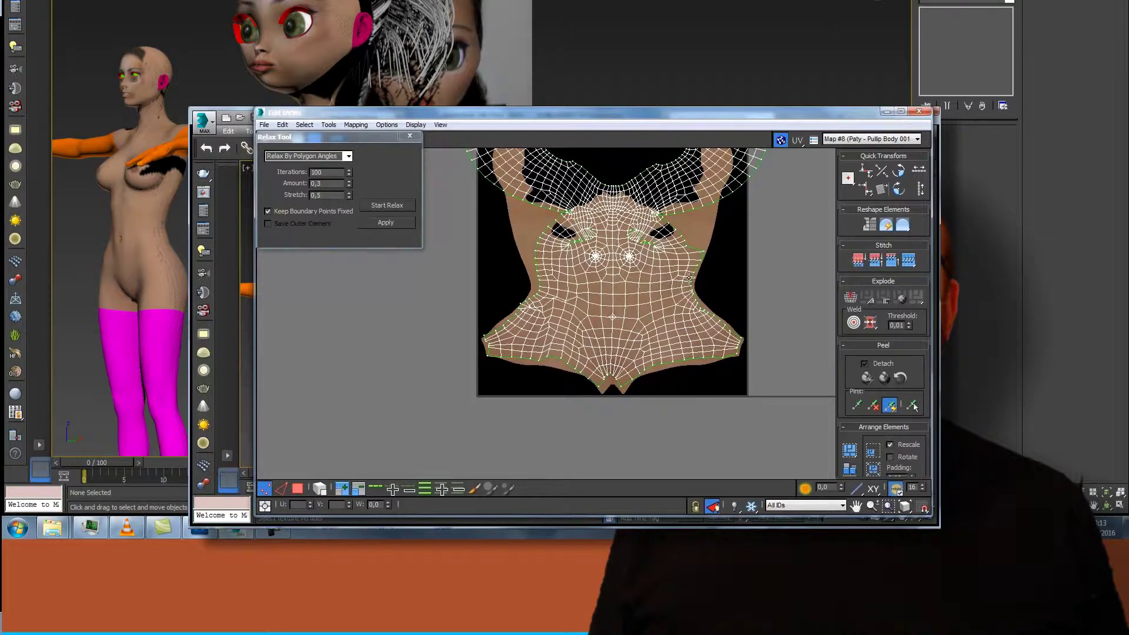
scroll(738, 262, "up", 4)
scroll(739, 262, "down", 3)
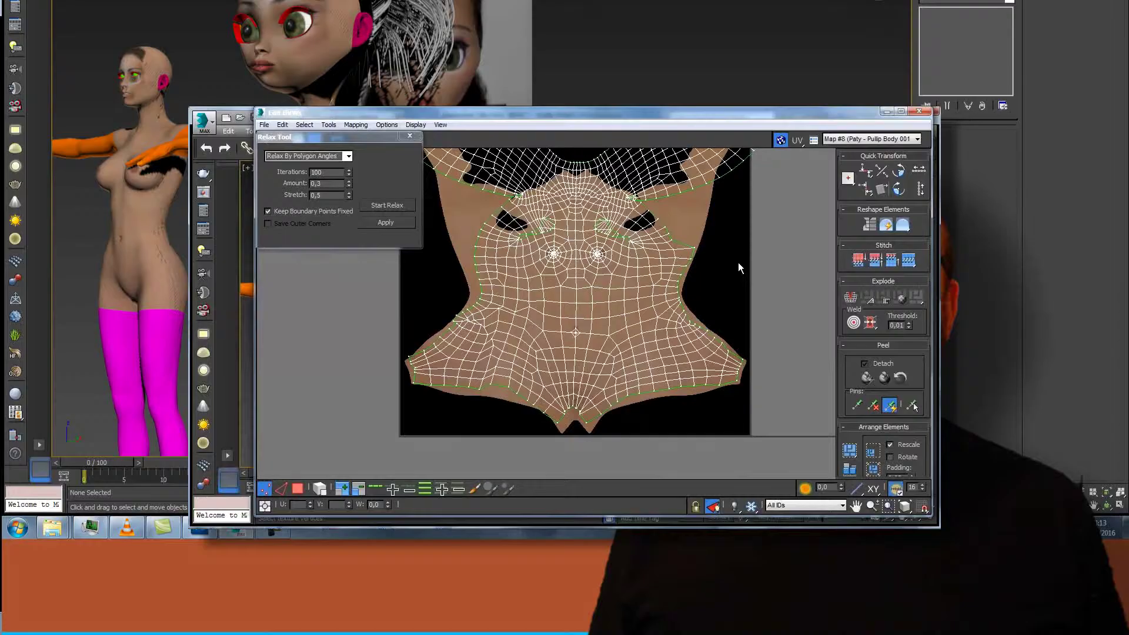
scroll(738, 262, "up", 4)
scroll(739, 262, "down", 4)
scroll(738, 262, "down", 2)
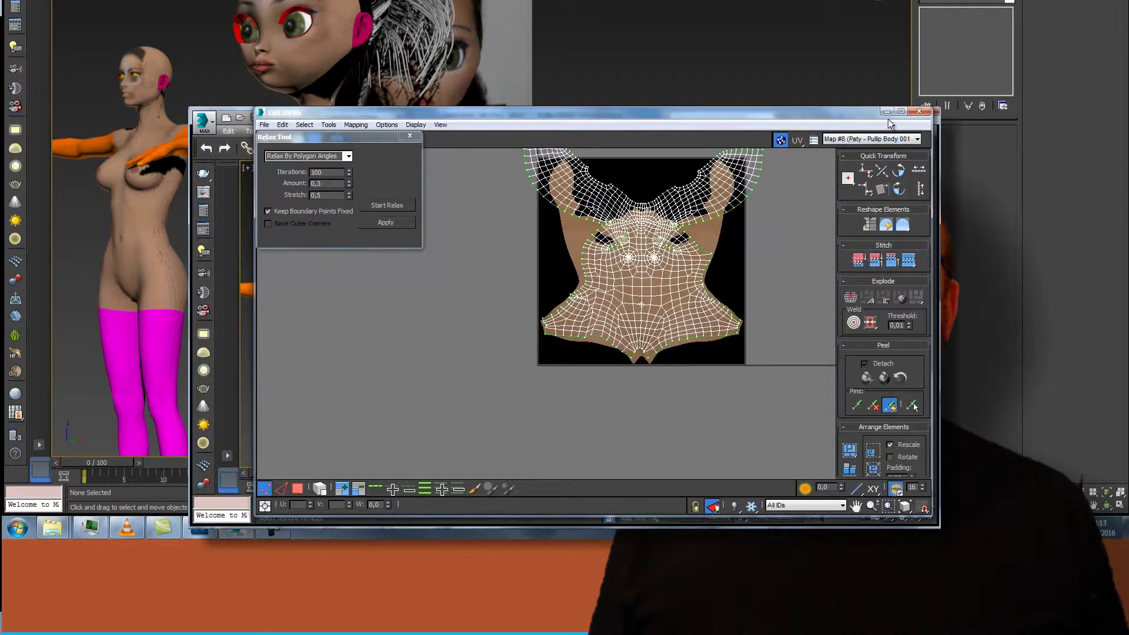
left_click_drag(822, 118, 773, 409)
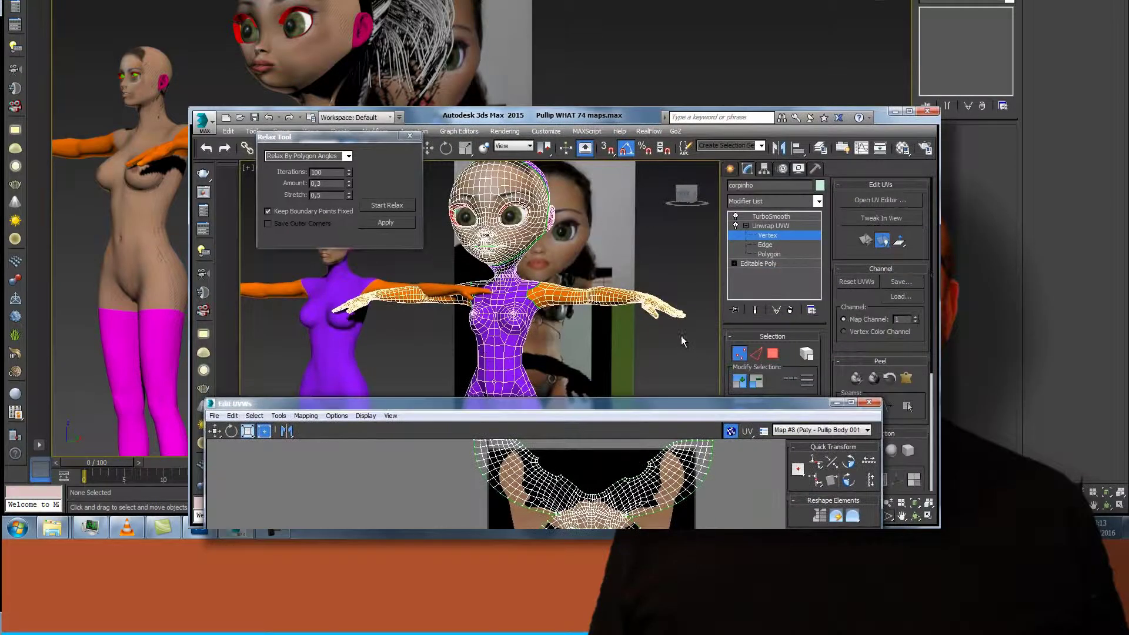
In the Material Editor, open the Pullip material's 13 Torso sub-material, a purple Blinn shader
left_click(902, 148)
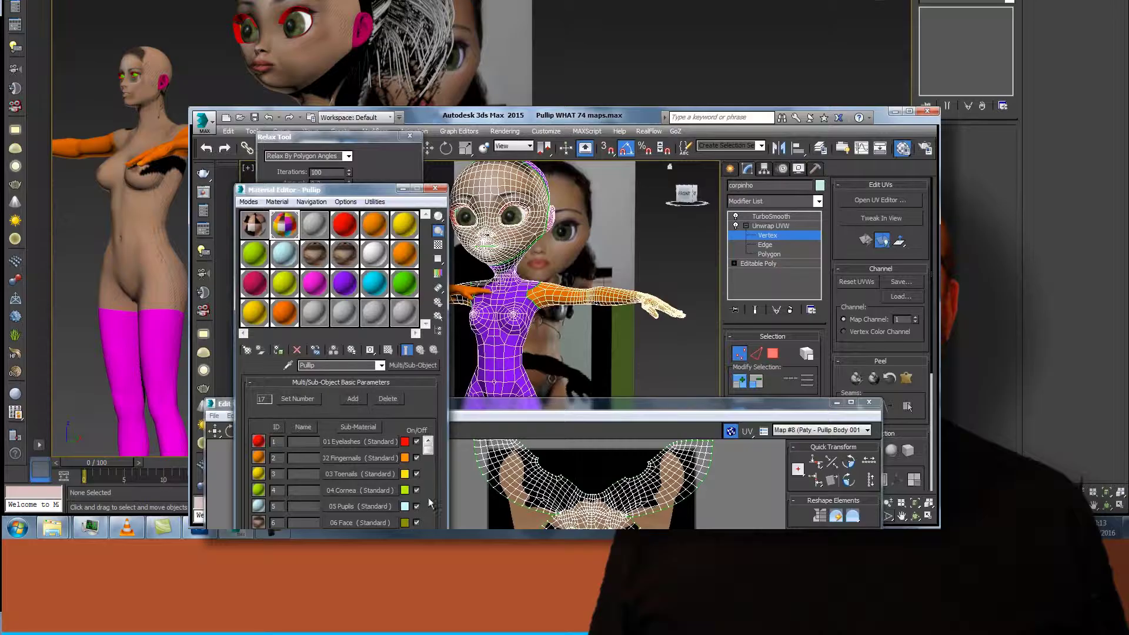
scroll(405, 476, "down", 3)
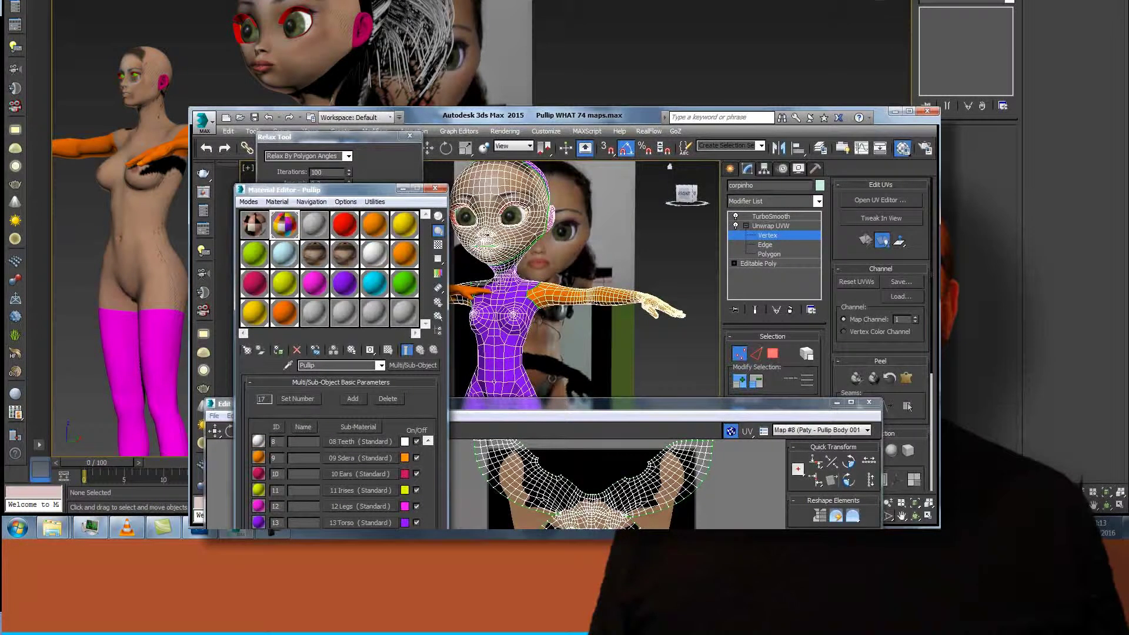
left_click(428, 441)
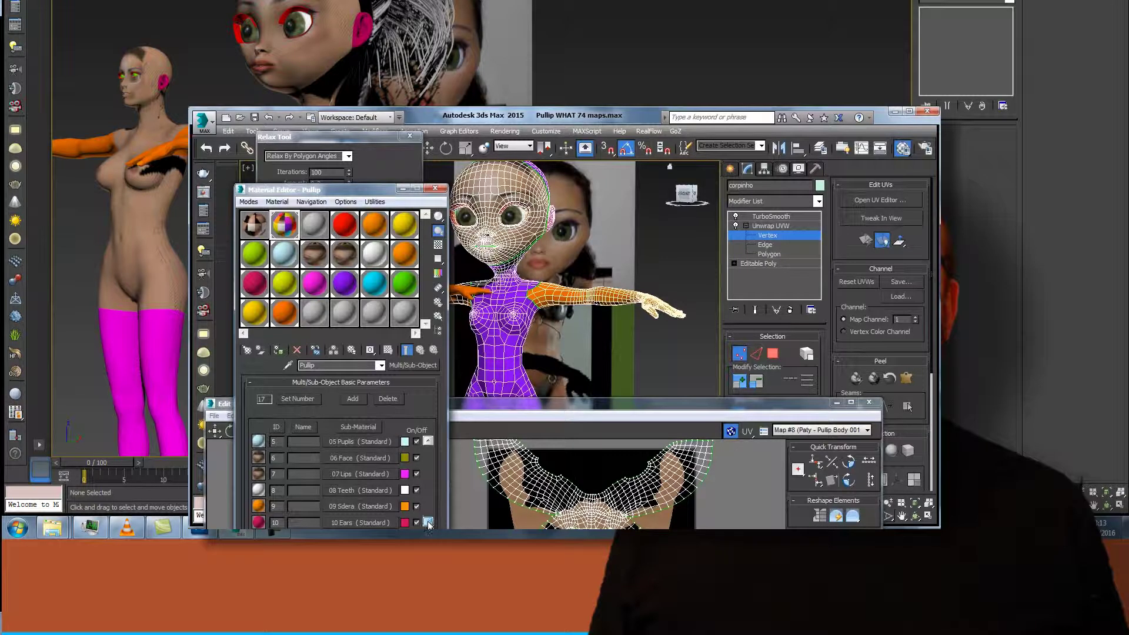
left_click(428, 441)
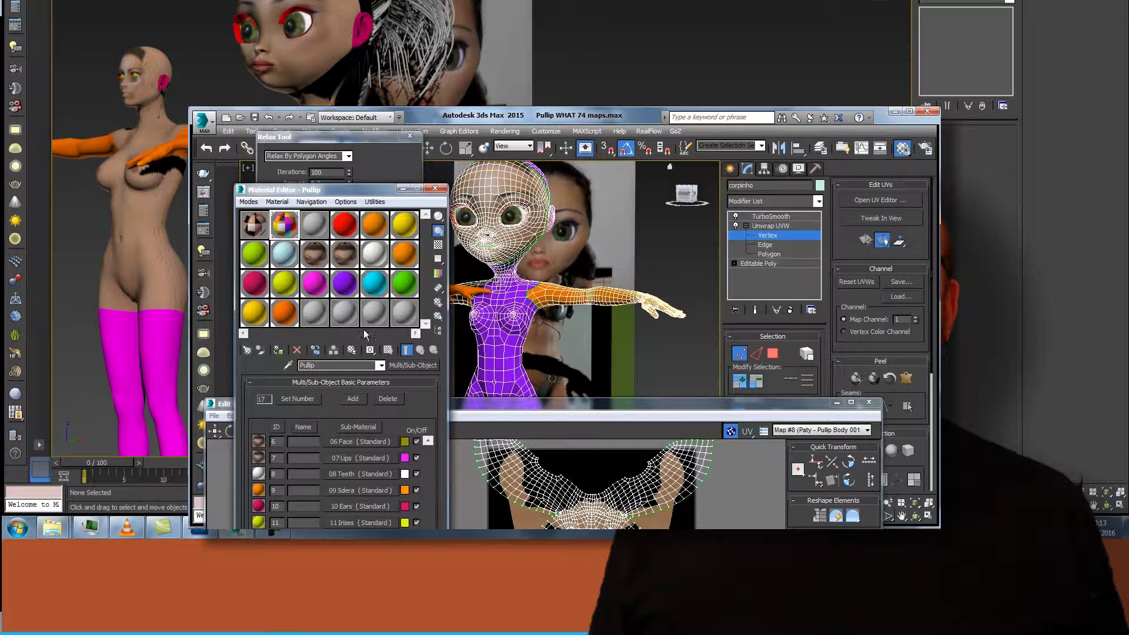
left_click_drag(335, 191, 360, 115)
left_click_drag(574, 402, 857, 305)
left_click(383, 478)
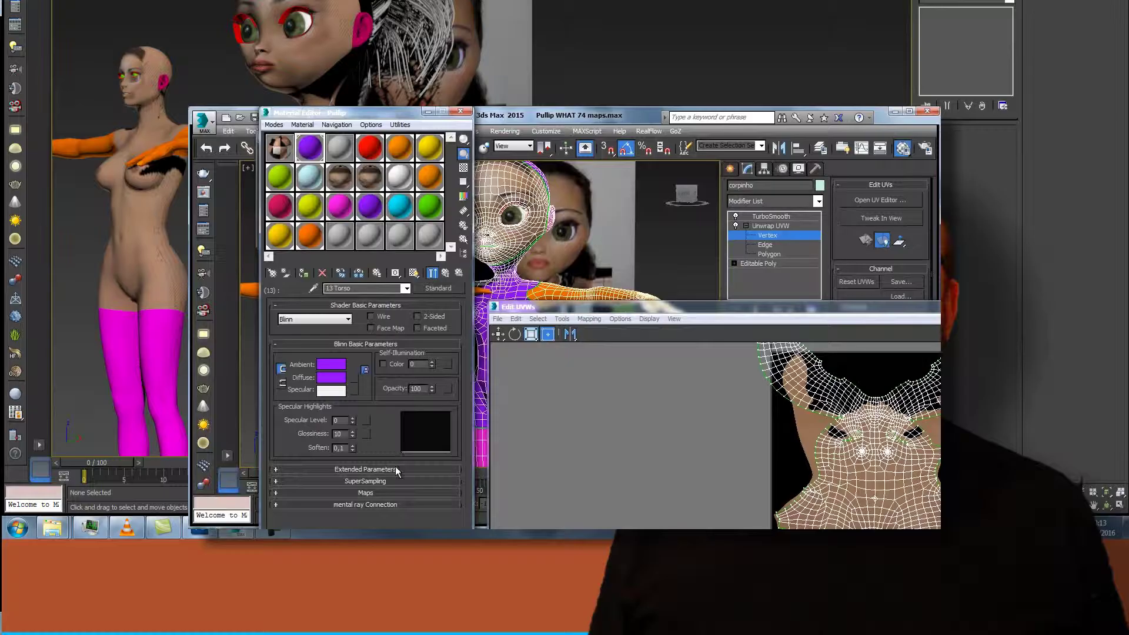
Assign a Bitmap using Paty - Pullip Body 001.jpg to the Torso material's Diffuse Color slot
left_click(396, 492)
left_click(411, 338)
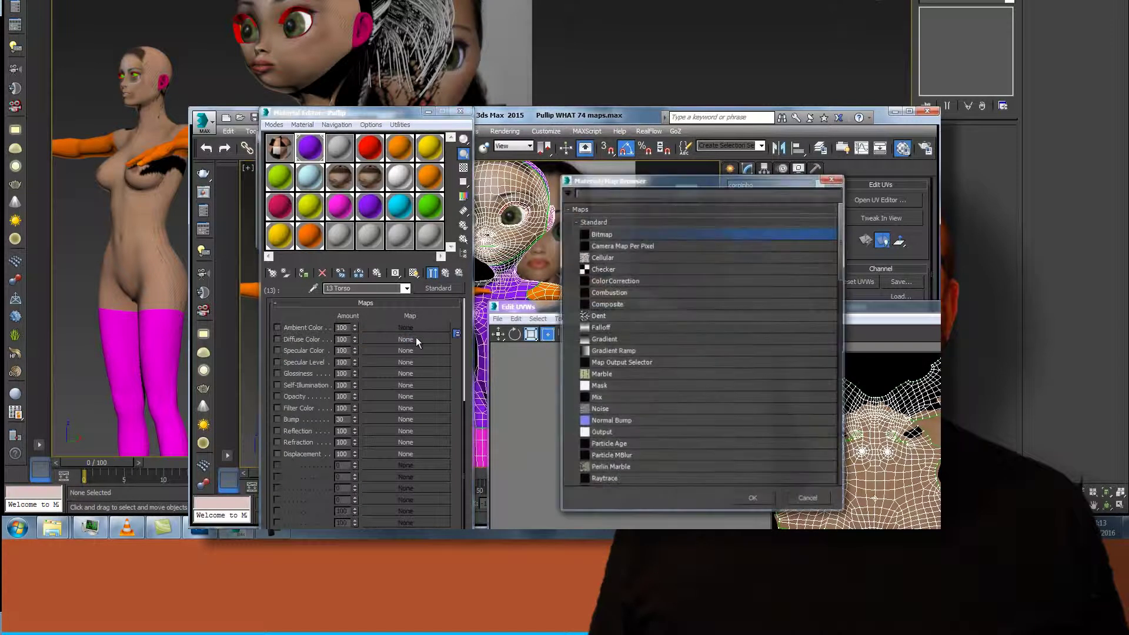
left_click(621, 245)
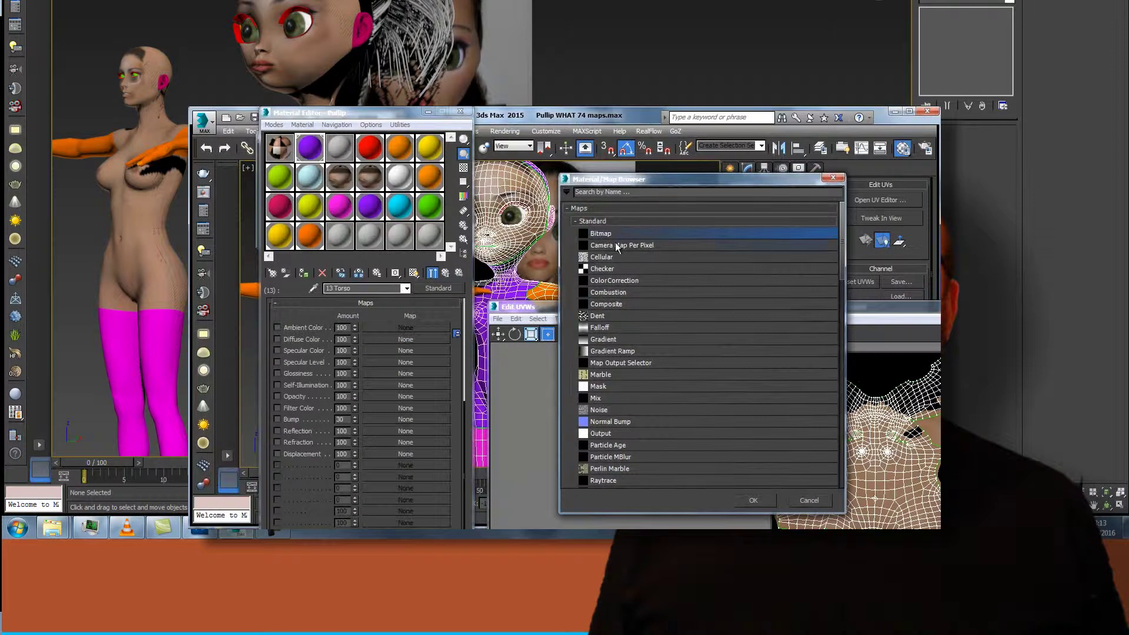
left_click(753, 499)
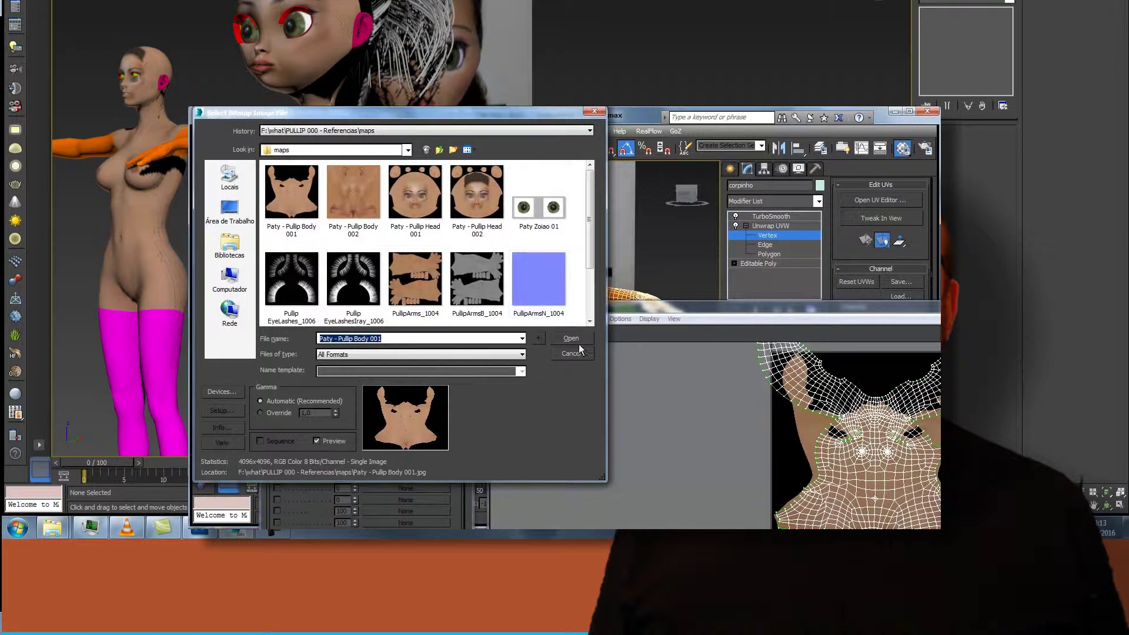
left_click(570, 339)
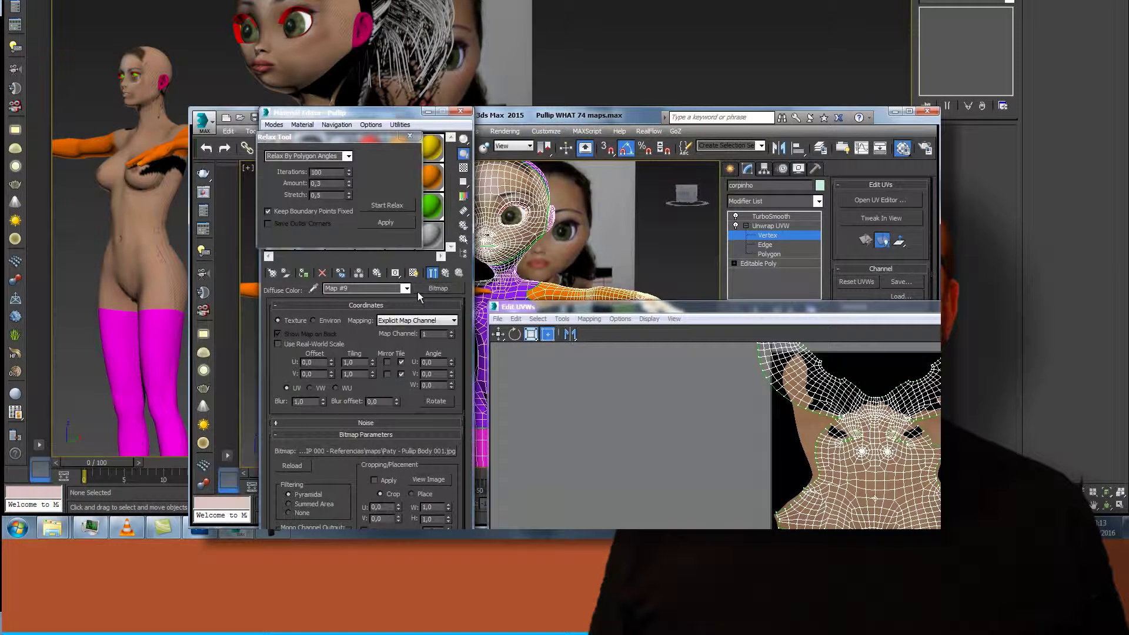
Dismiss the relax settings and turn the viewport to a front view of the body
left_click(400, 111)
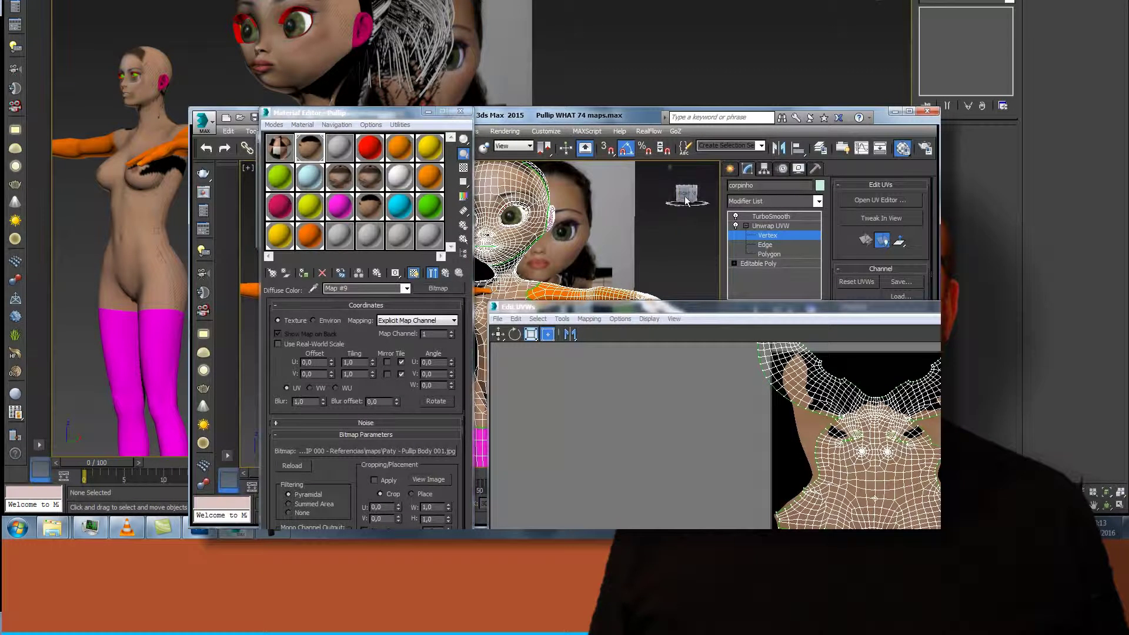
left_click(685, 199)
left_click_drag(645, 309, 818, 248)
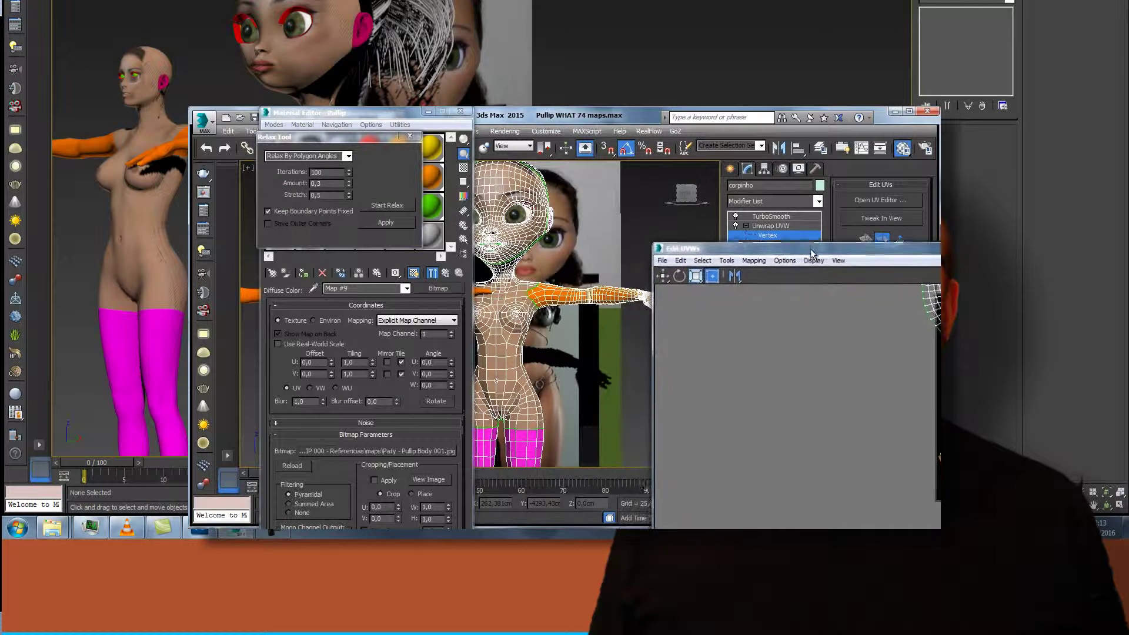
Move the UV editor out of the way and orbit to a front view of the textured body
left_click_drag(691, 199, 652, 203)
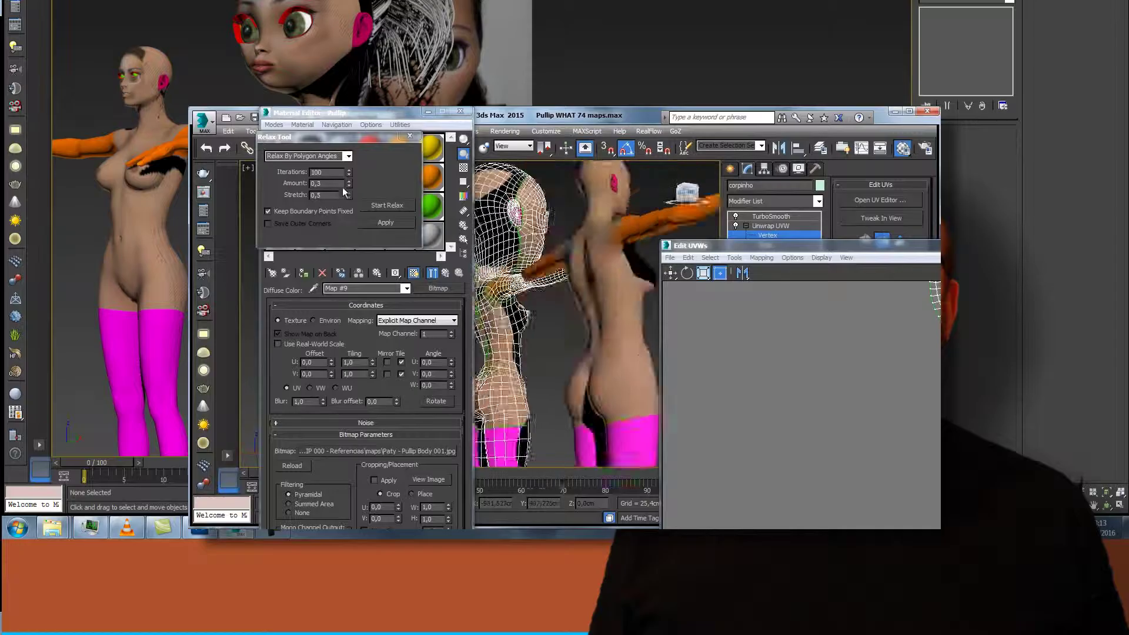
left_click(372, 206)
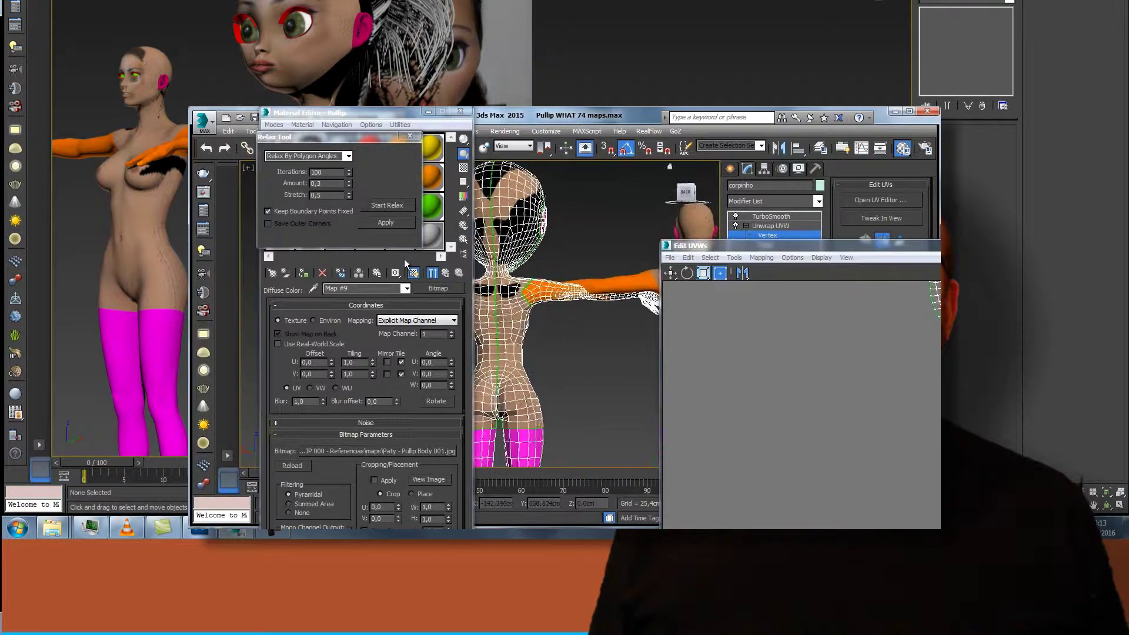
left_click_drag(829, 248, 370, 222)
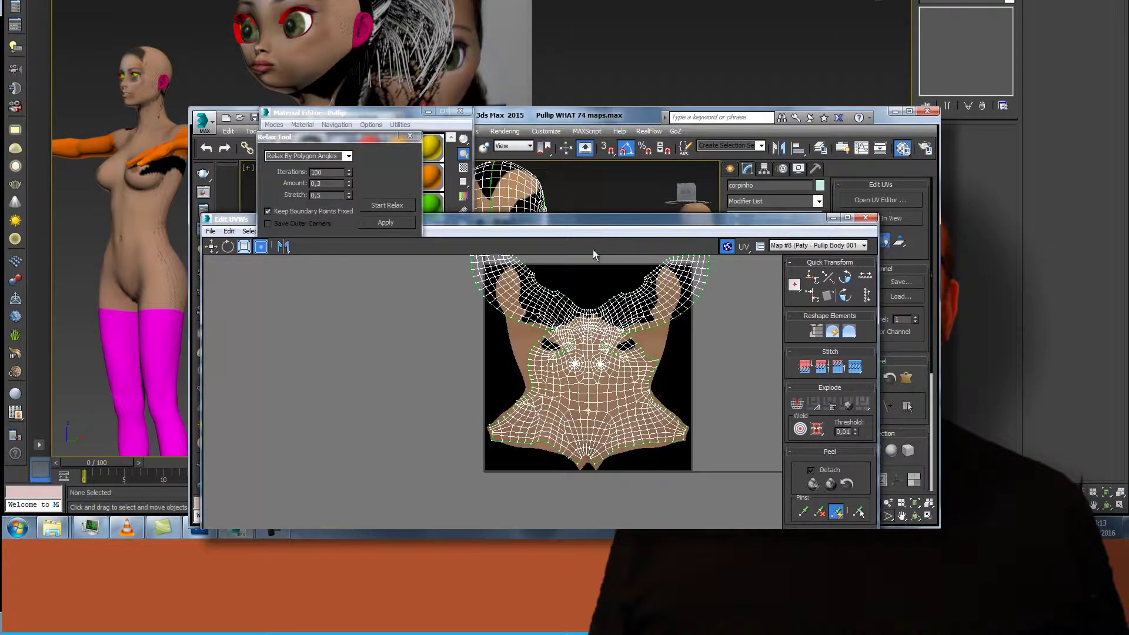
left_click_drag(593, 254, 571, 434)
left_click_drag(686, 197, 697, 281)
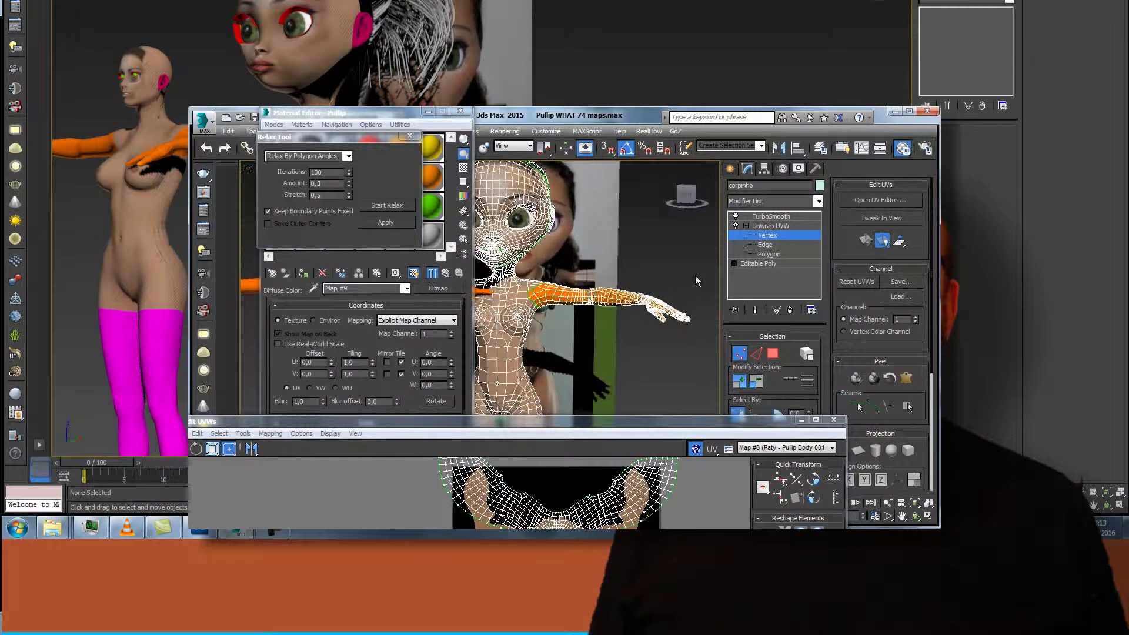
left_click_drag(688, 198, 688, 189)
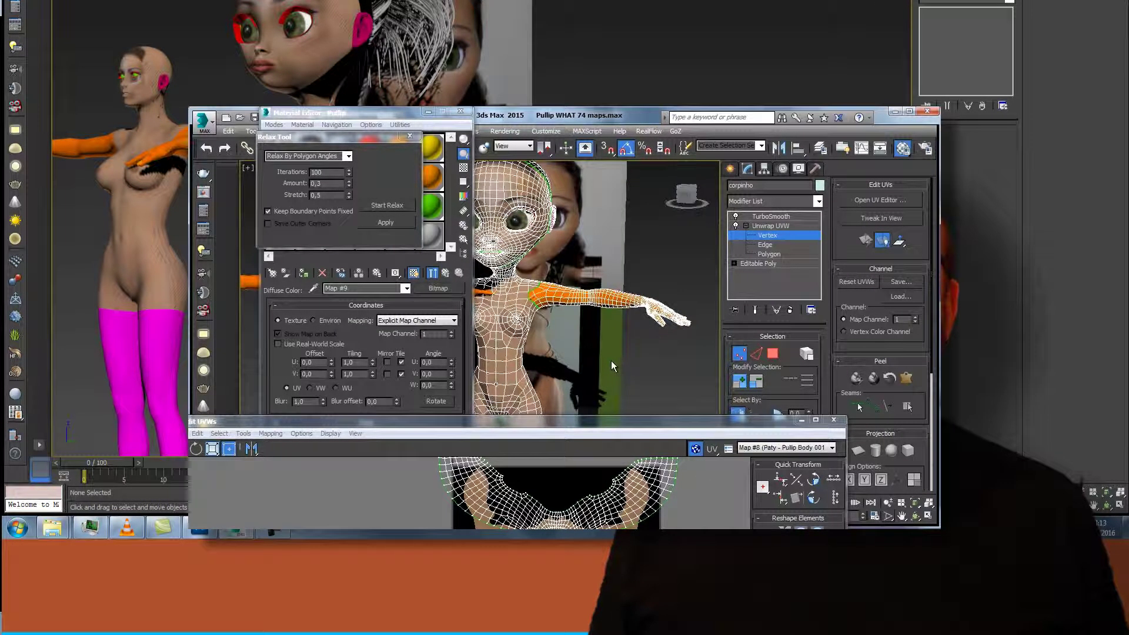
Deselect the body and inspect the torso texture from the left side and back
left_click(611, 361)
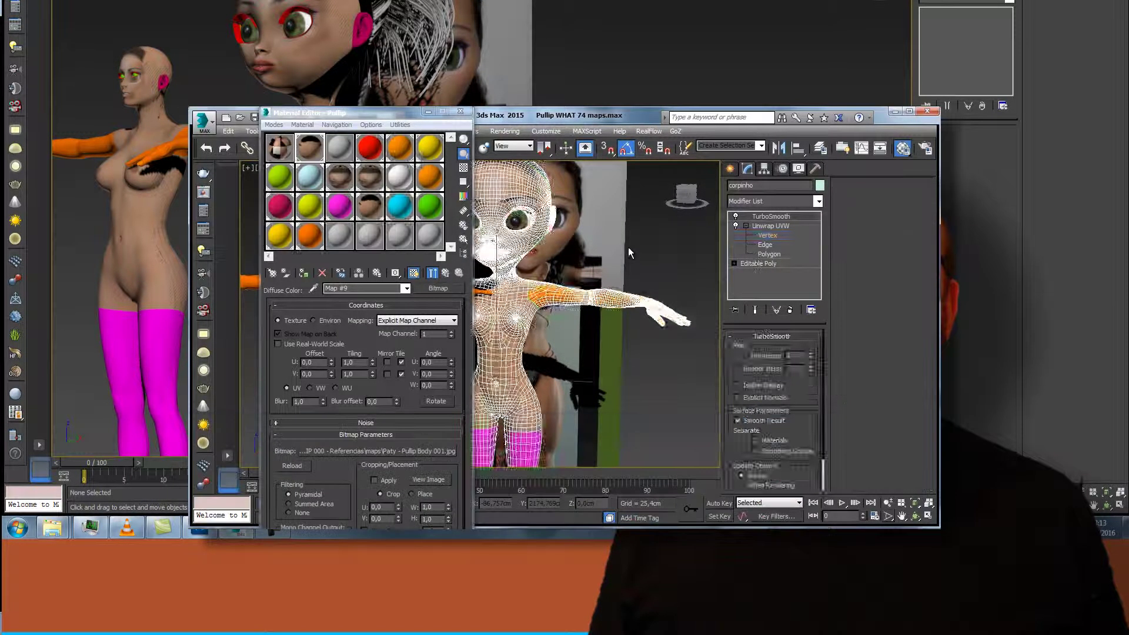
left_click(682, 194)
middle_click_drag(665, 195, 713, 199, "alt")
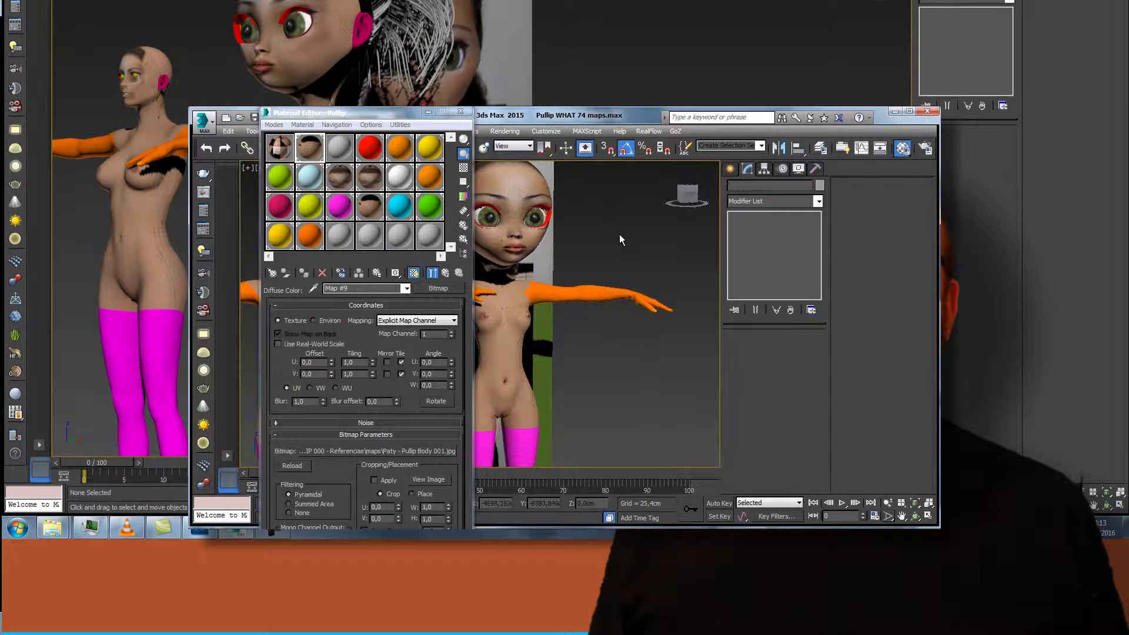